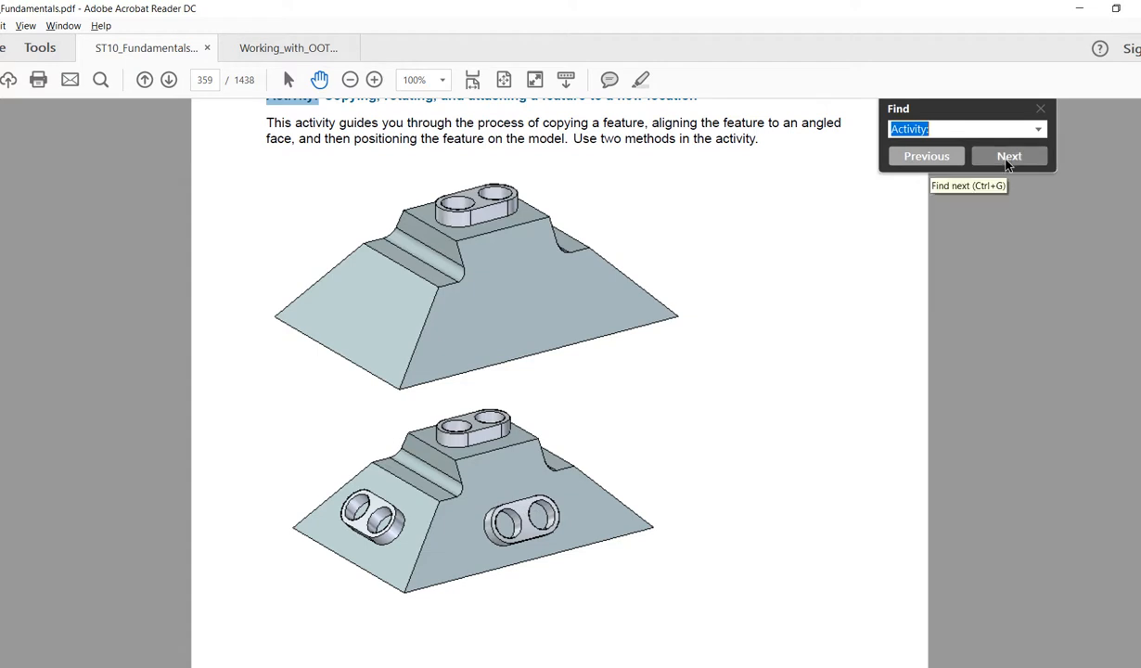
Read the activity page on copying, rotating and attaching a feature to a new location, including its two model illustrations.
{"action": "left_click", "coordinate": [1008, 156]}
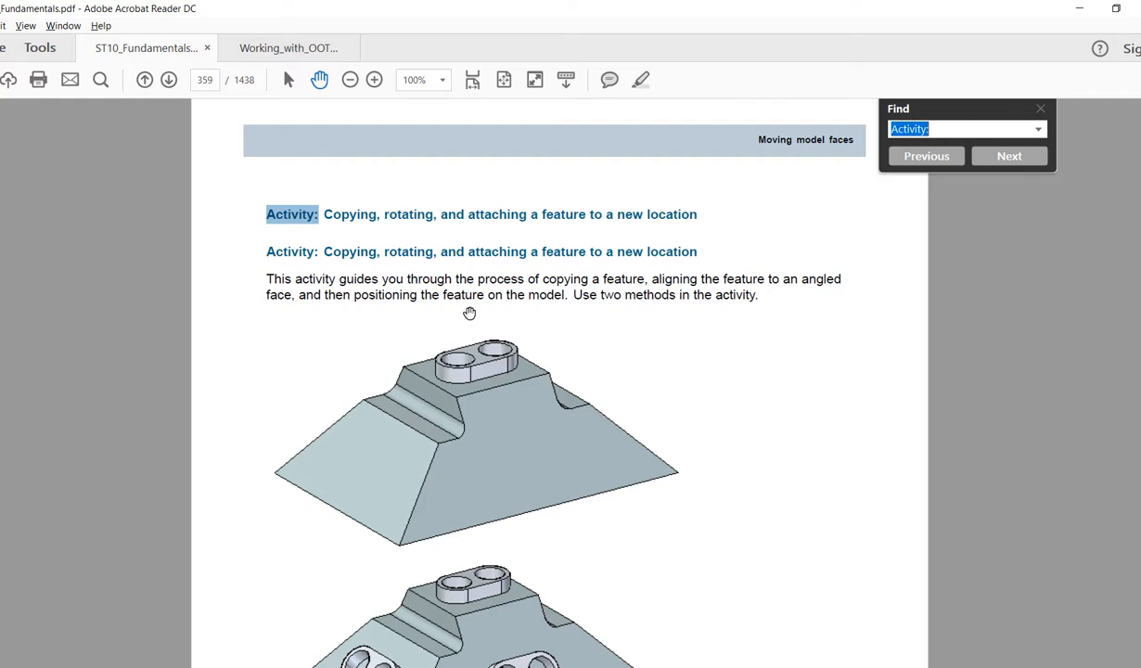
{"action": "scroll", "coordinate": [568, 356], "scroll_direction": "down", "scroll_amount": 1}
{"action": "scroll", "coordinate": [568, 356], "scroll_direction": "down", "scroll_amount": 3}
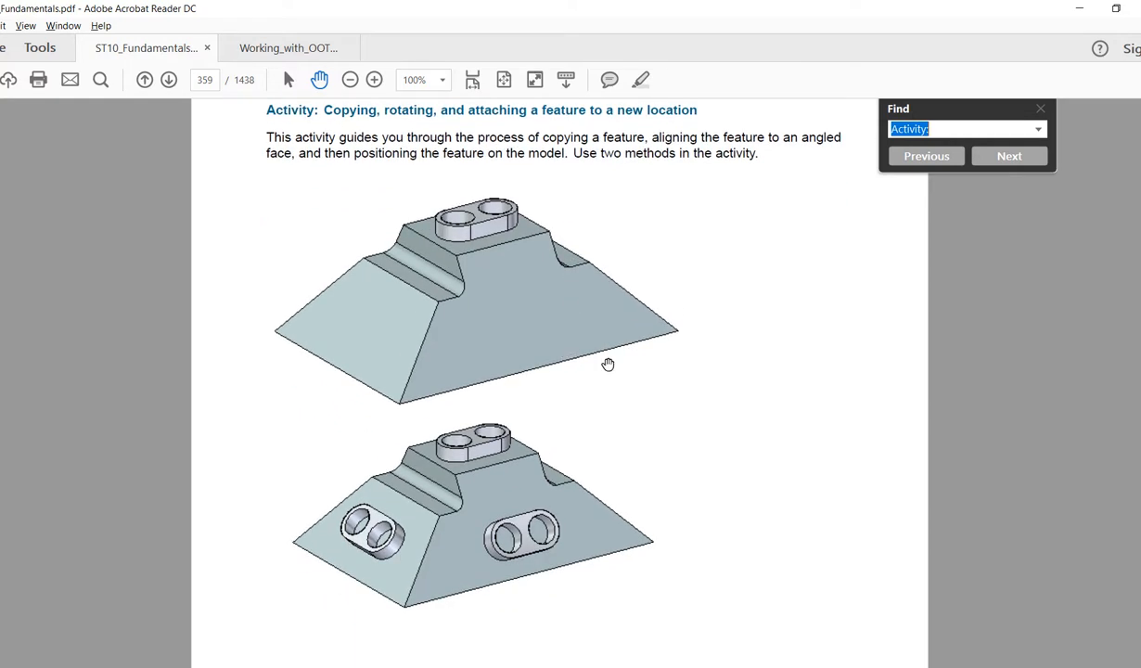
Switch to Solid Edge and place a copy of Protrusion 1 beside the body's sloped right side.
{"action": "key", "text": "alt+Tab"}
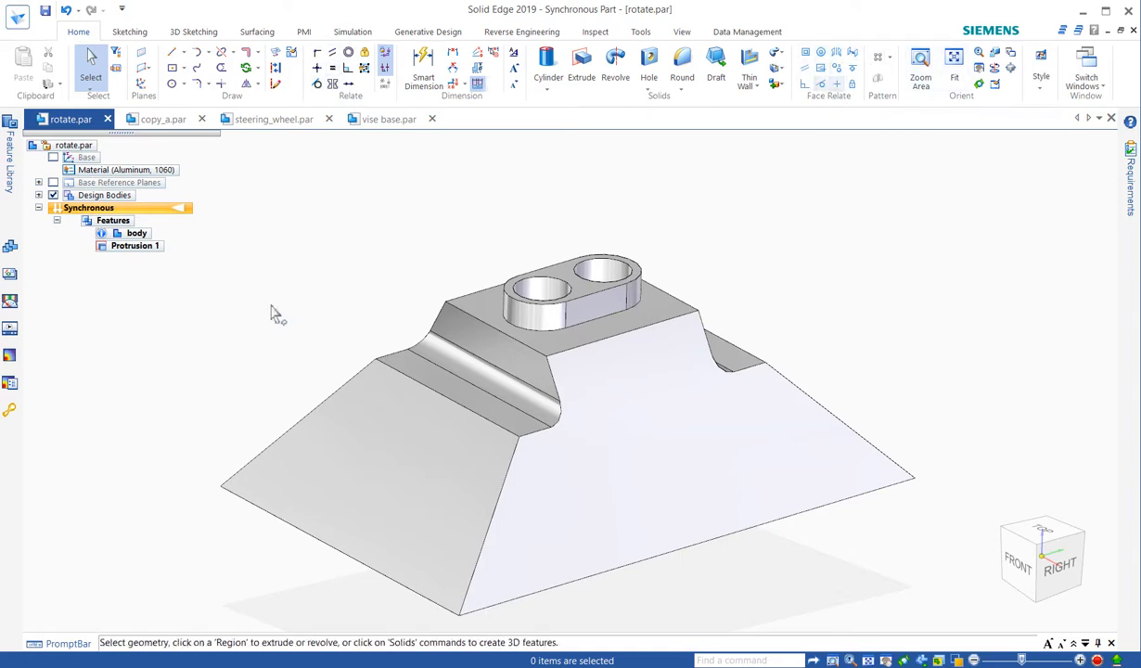
{"action": "left_click", "coordinate": [124, 250]}
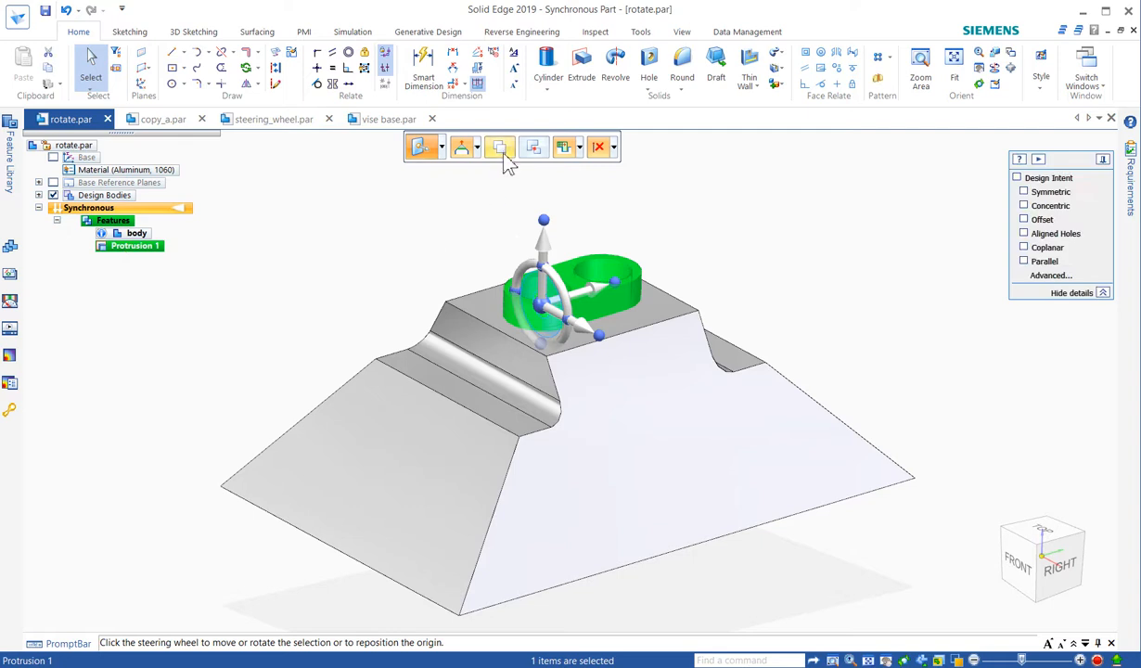
{"action": "left_click", "coordinate": [502, 151]}
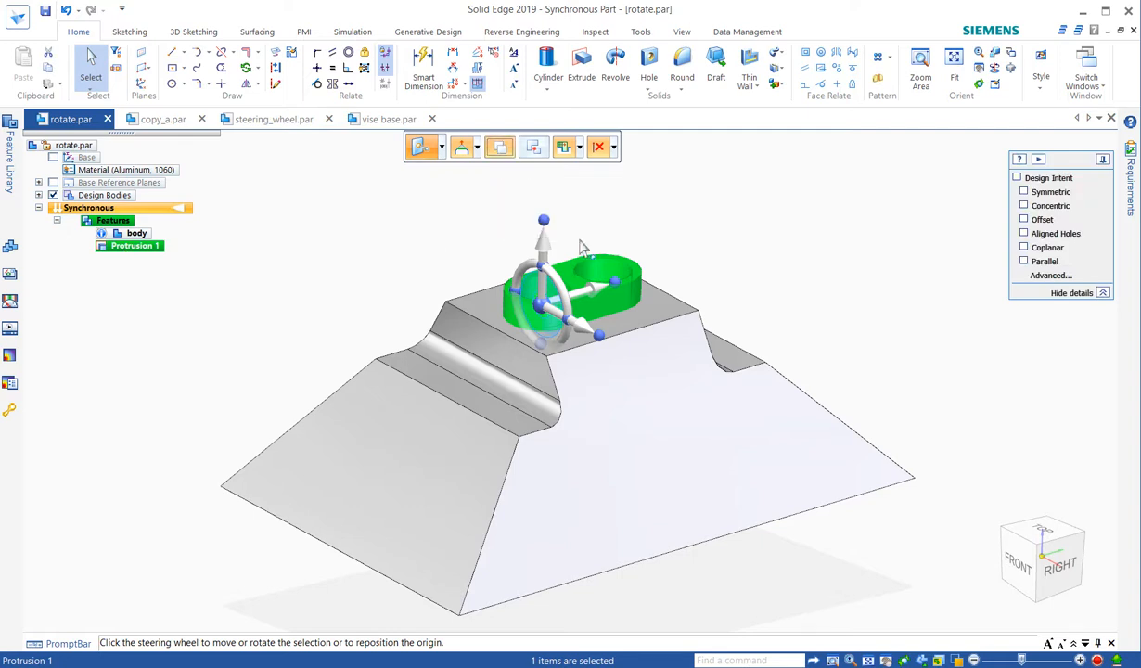
{"action": "left_click", "coordinate": [583, 327]}
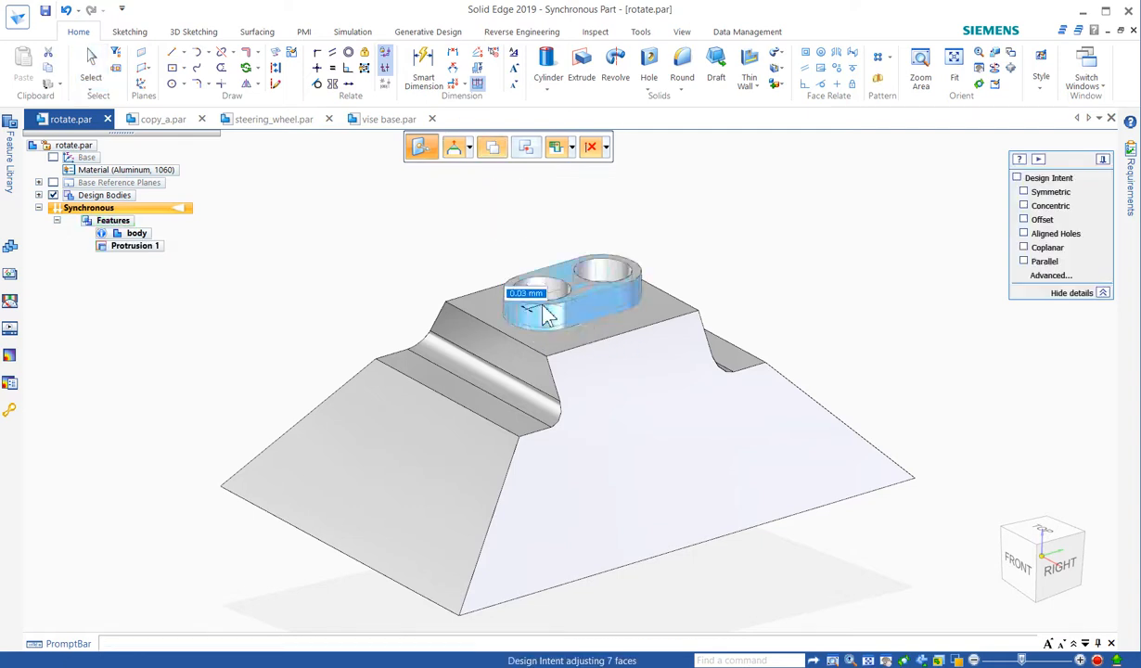
{"action": "left_click", "coordinate": [678, 424]}
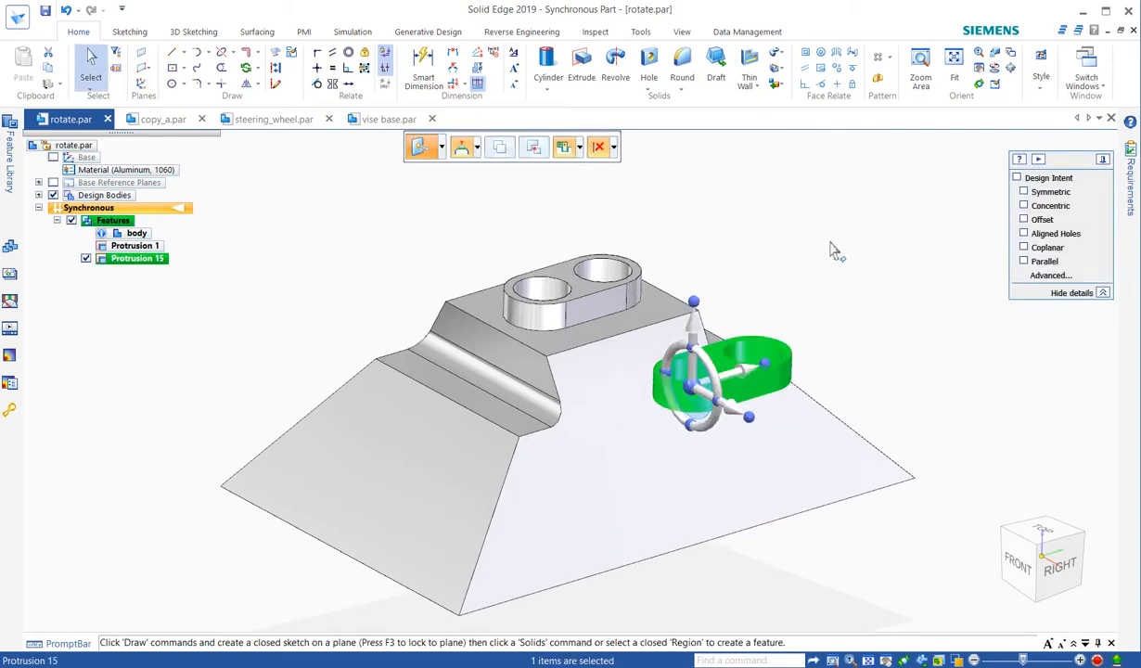
{"action": "key", "text": "Escape"}
Start a Parallel face relation with persistence off, selecting the copied protrusion's top face as seed plus its remaining faces.
{"action": "middle_click_drag", "start_coordinate": [838, 326], "coordinate": [866, 349]}
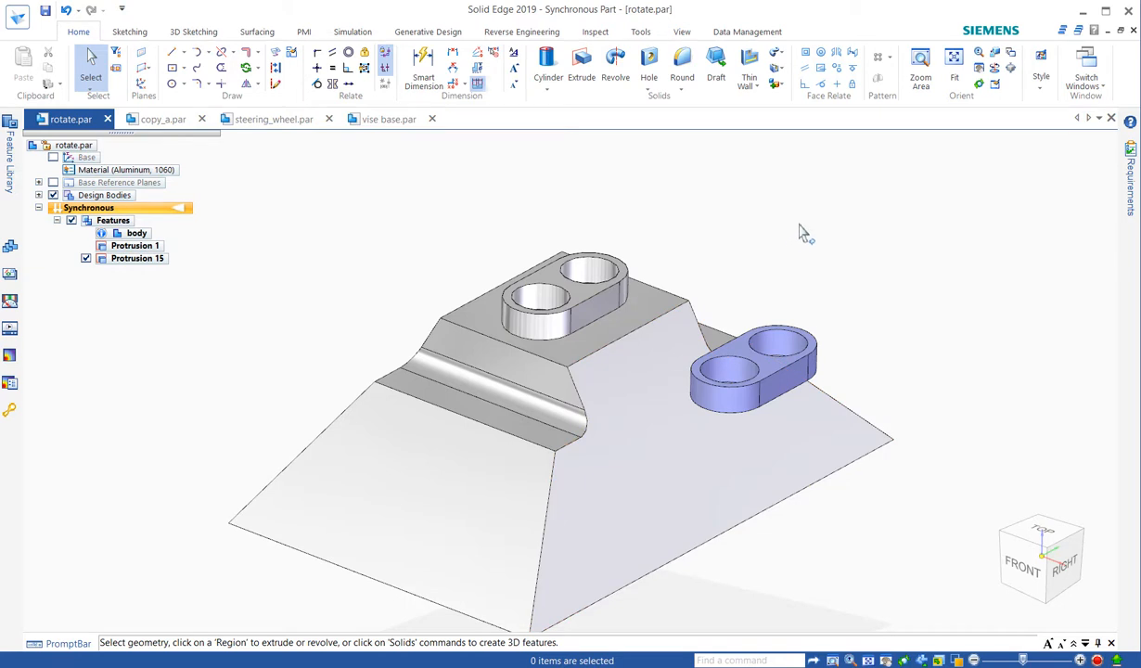
{"action": "middle_click_drag", "start_coordinate": [796, 237], "coordinate": [820, 229]}
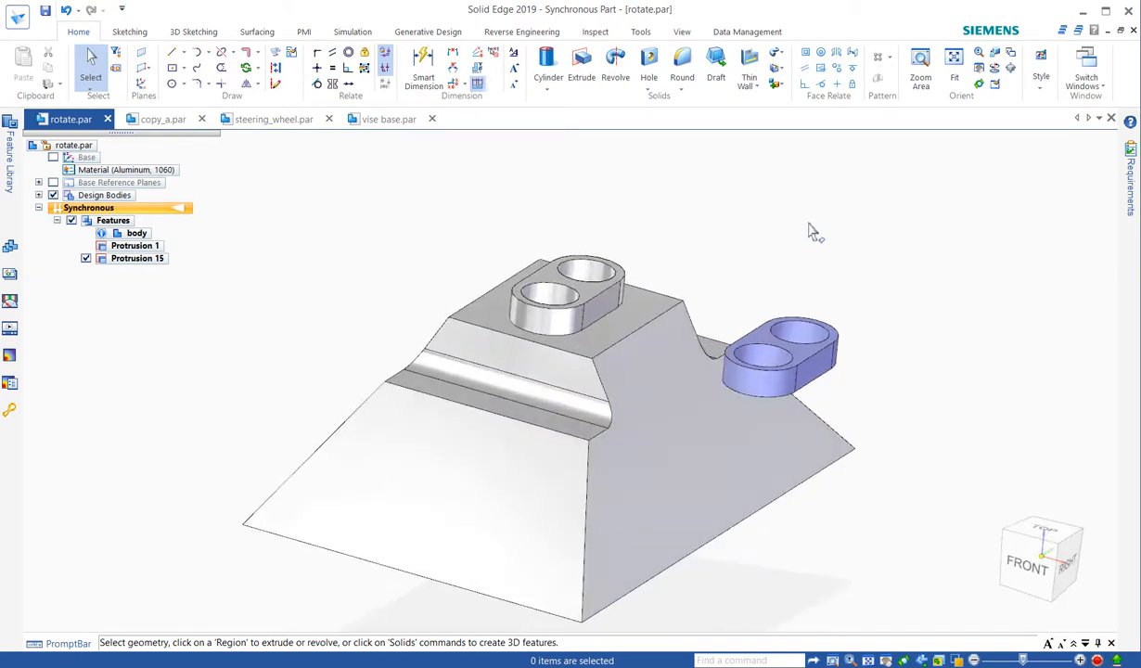
{"action": "left_click", "coordinate": [806, 70]}
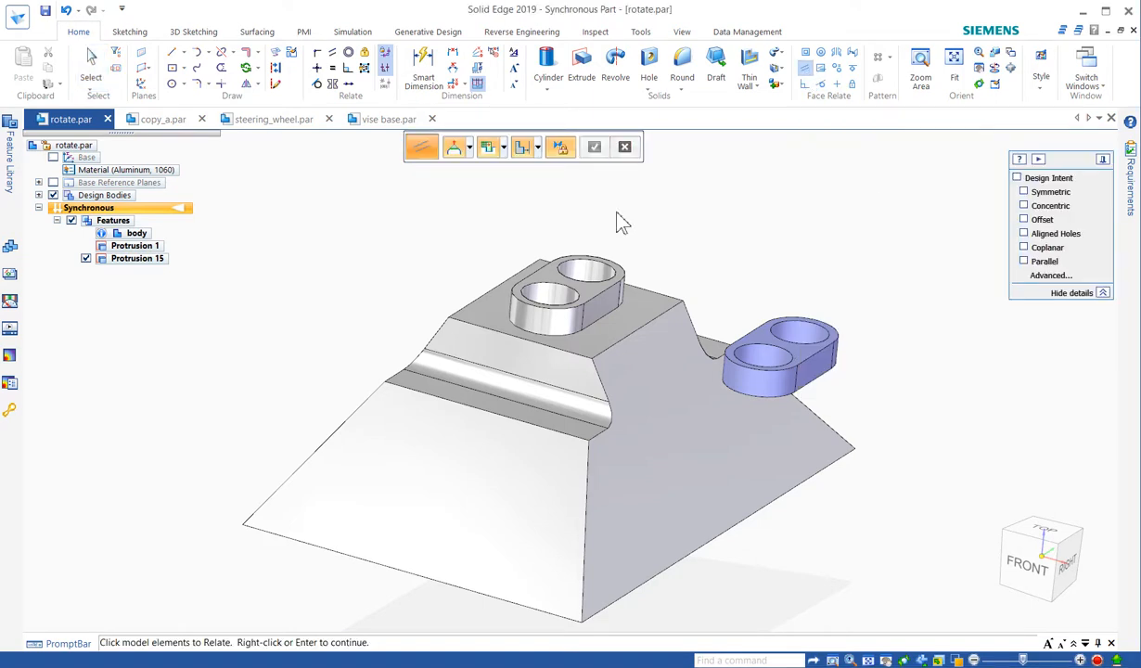
{"action": "left_click", "coordinate": [561, 149]}
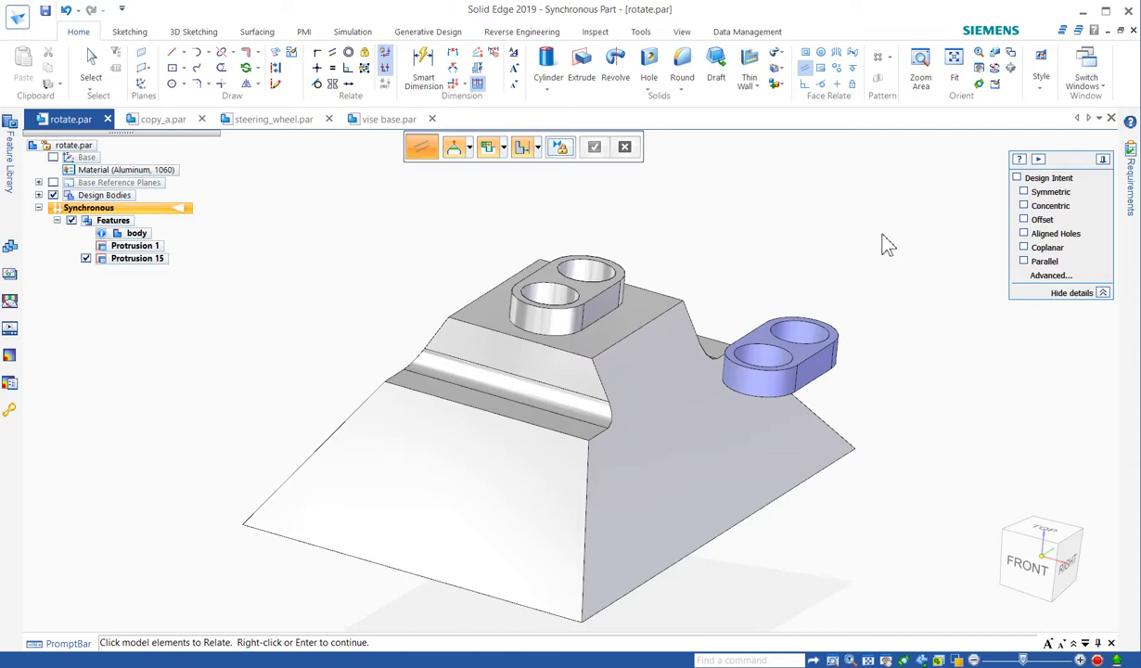
{"action": "left_click", "coordinate": [778, 338]}
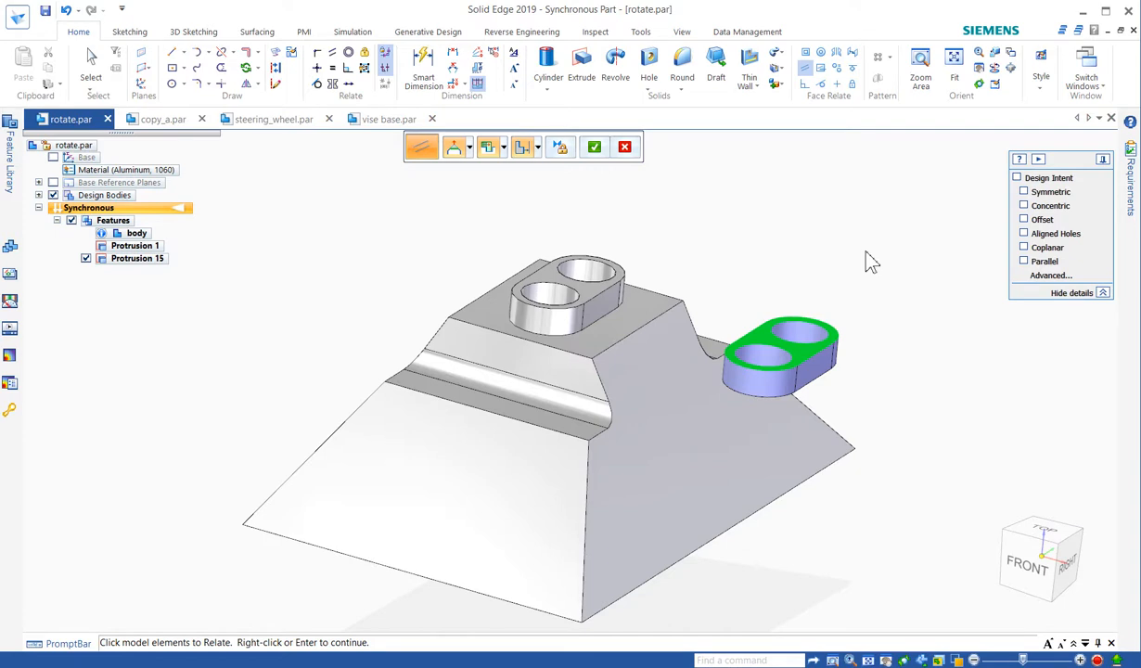
{"action": "middle_click_drag", "start_coordinate": [874, 253], "coordinate": [828, 287]}
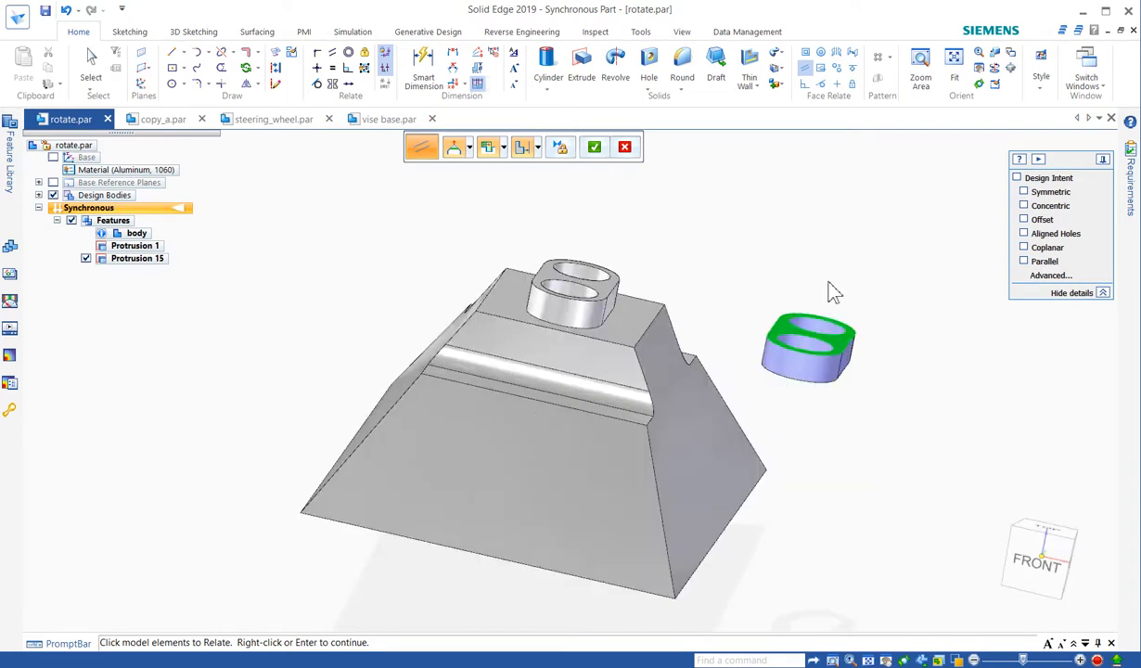
{"action": "left_click", "coordinate": [795, 379]}
{"action": "middle_click_drag", "start_coordinate": [907, 222], "coordinate": [870, 270]}
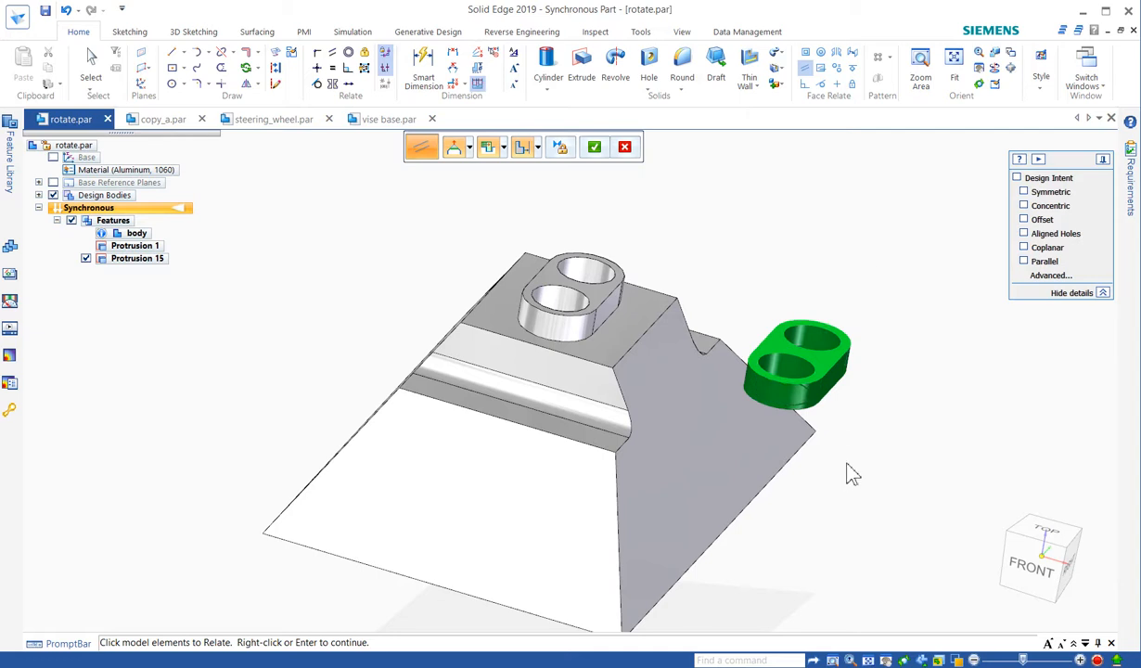
{"action": "scroll", "coordinate": [807, 440], "scroll_direction": "up", "scroll_amount": 3}
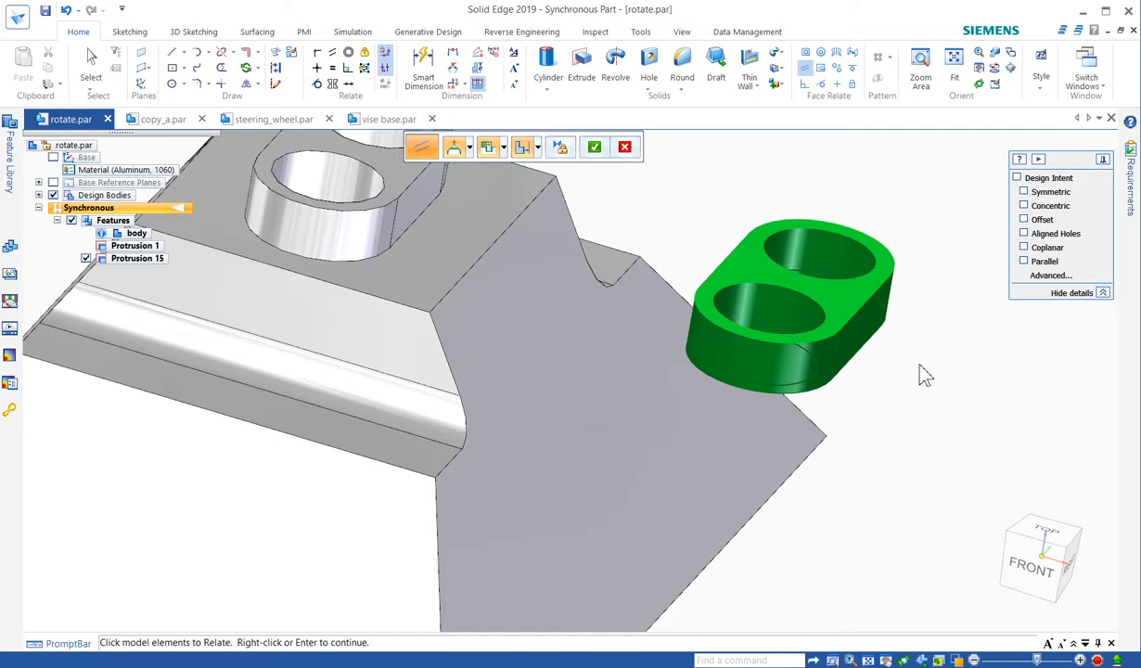
Rotate the copied protrusion parallel to the body's sloped right face using Single Align.
{"action": "left_click", "coordinate": [538, 150]}
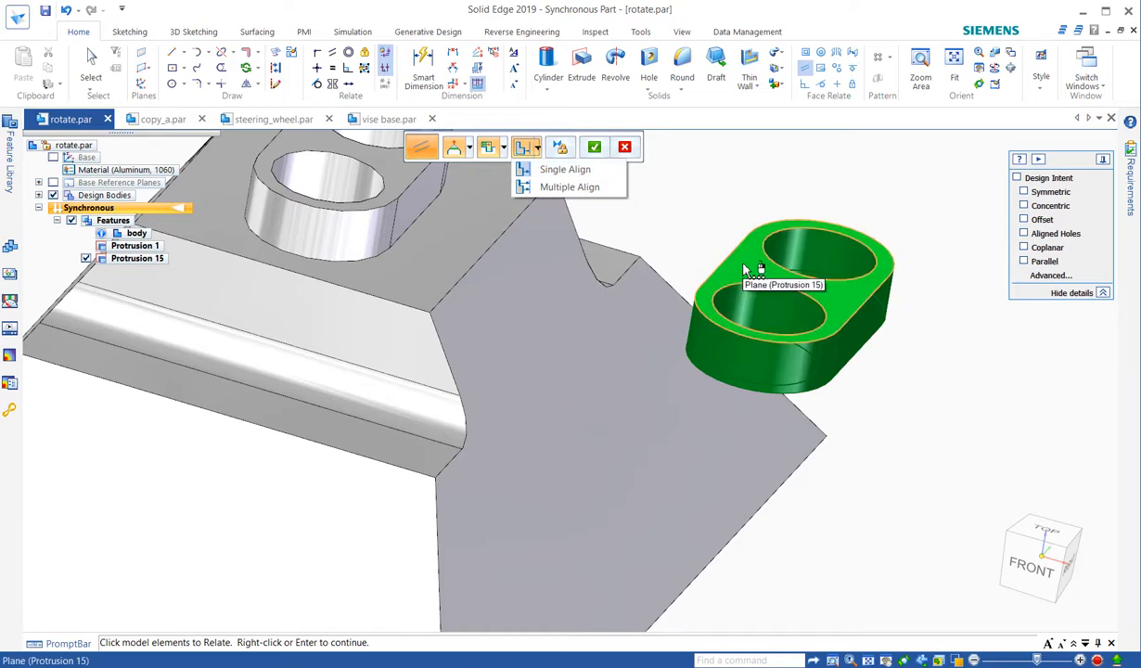
{"action": "left_click", "coordinate": [564, 171]}
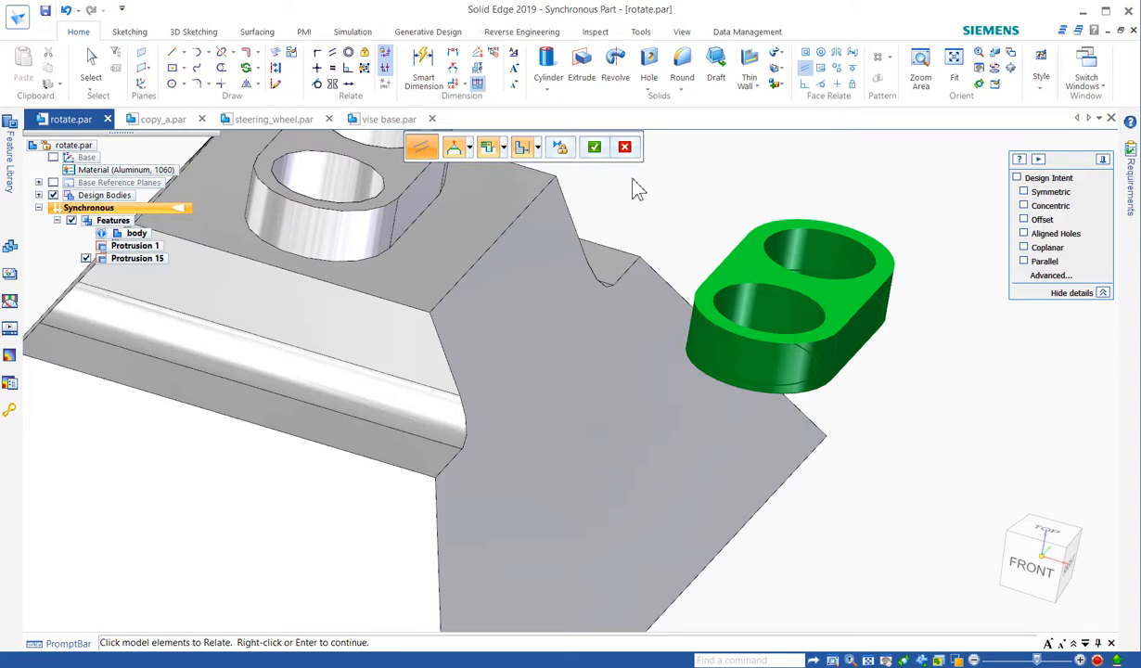
{"action": "left_click", "coordinate": [596, 151]}
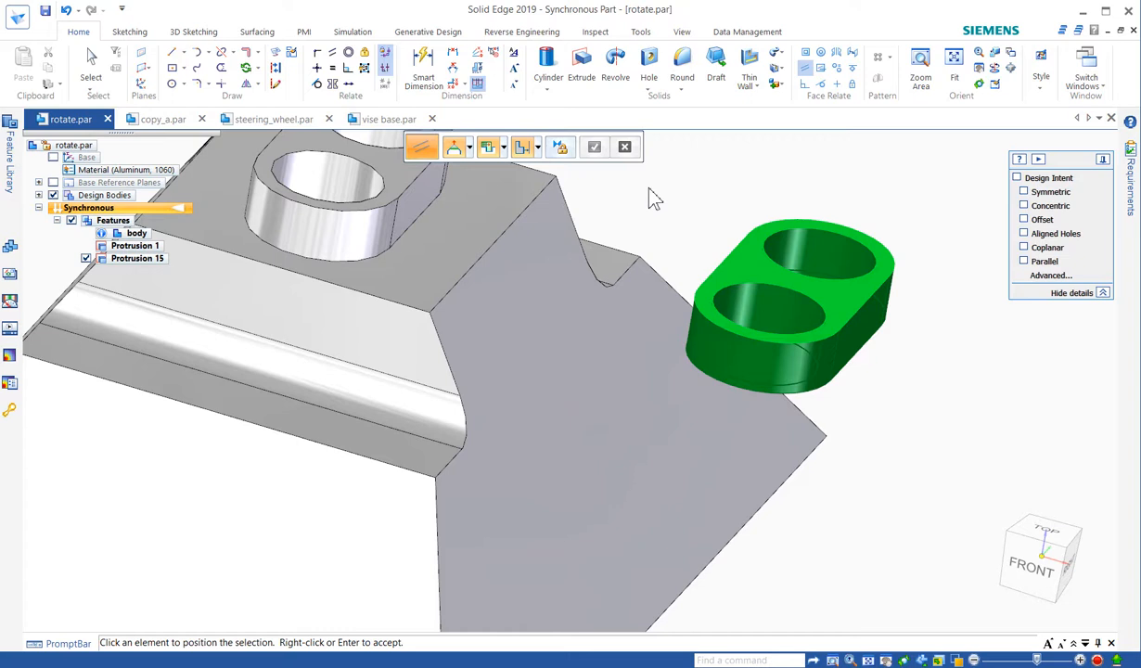
{"action": "left_click", "coordinate": [647, 278]}
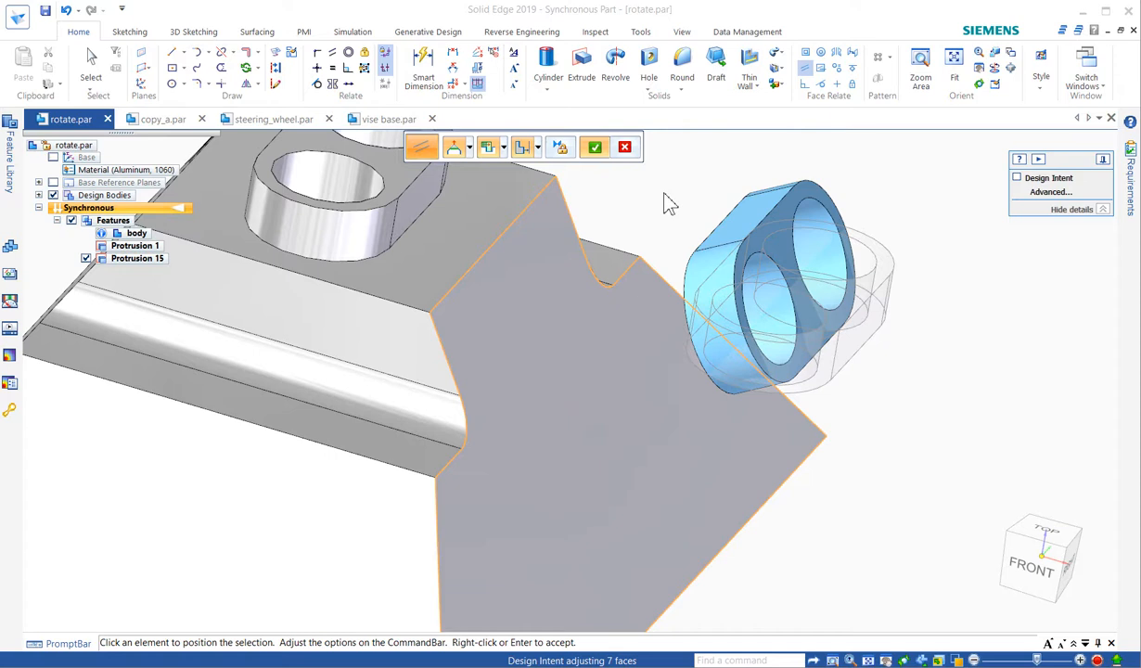
{"action": "right_click", "coordinate": [667, 202]}
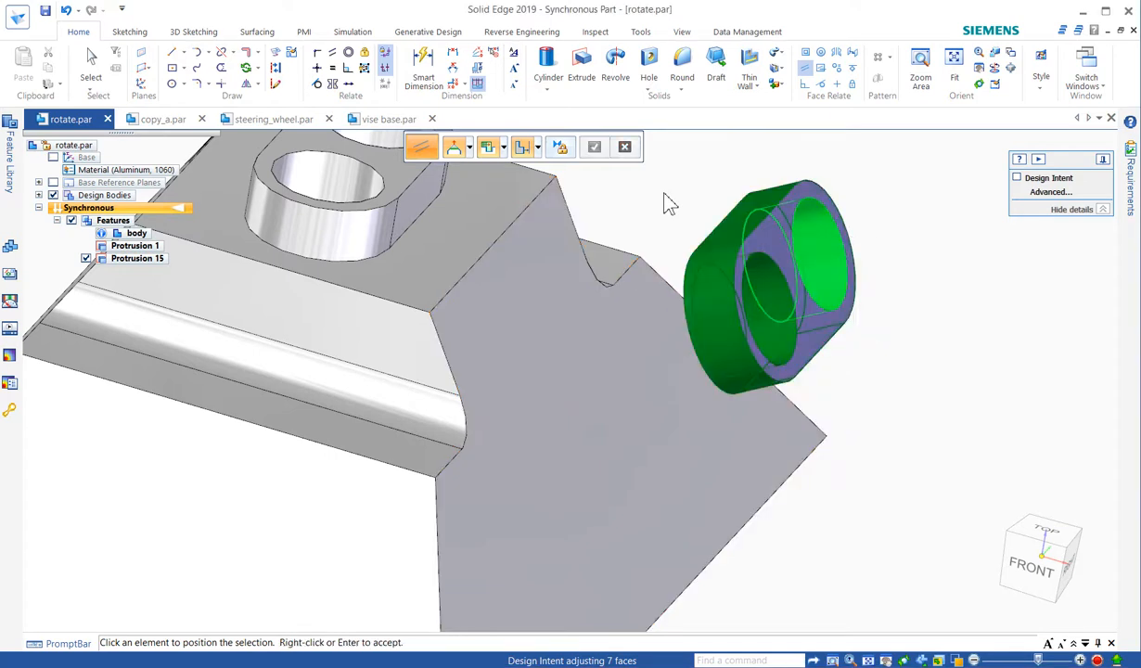
{"action": "key", "text": "Escape"}
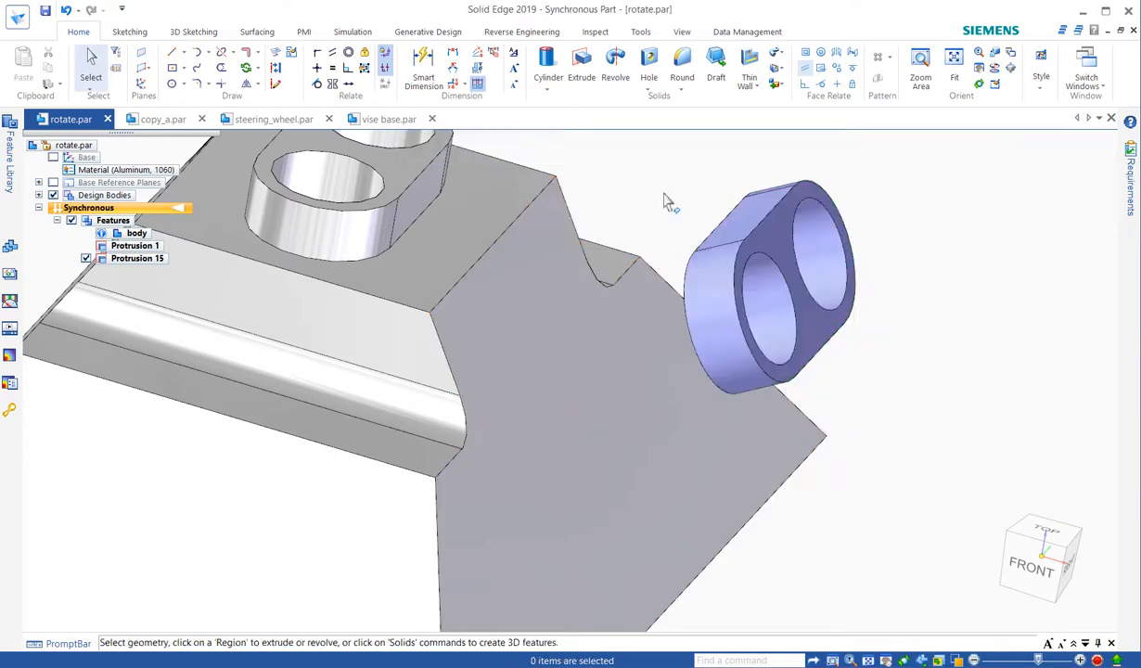
Move the copied protrusion from its base edge against the sloped right face, snapping to the face's upper front corner keypoint.
{"action": "left_click", "coordinate": [151, 259]}
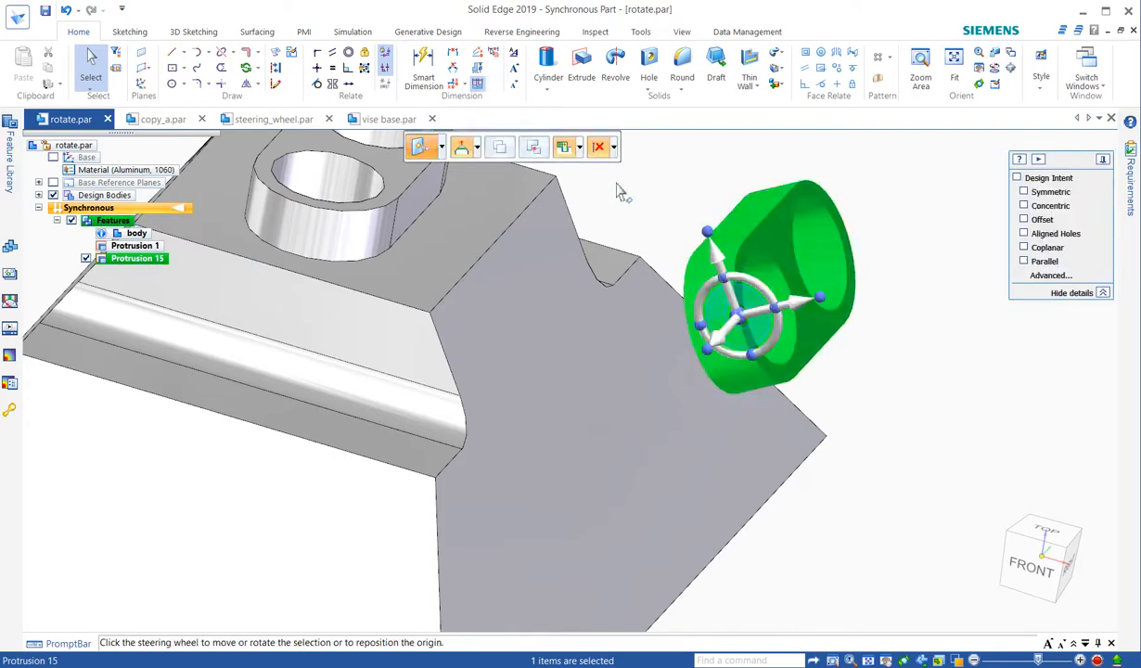
{"action": "middle_click_drag", "start_coordinate": [671, 172], "coordinate": [680, 171]}
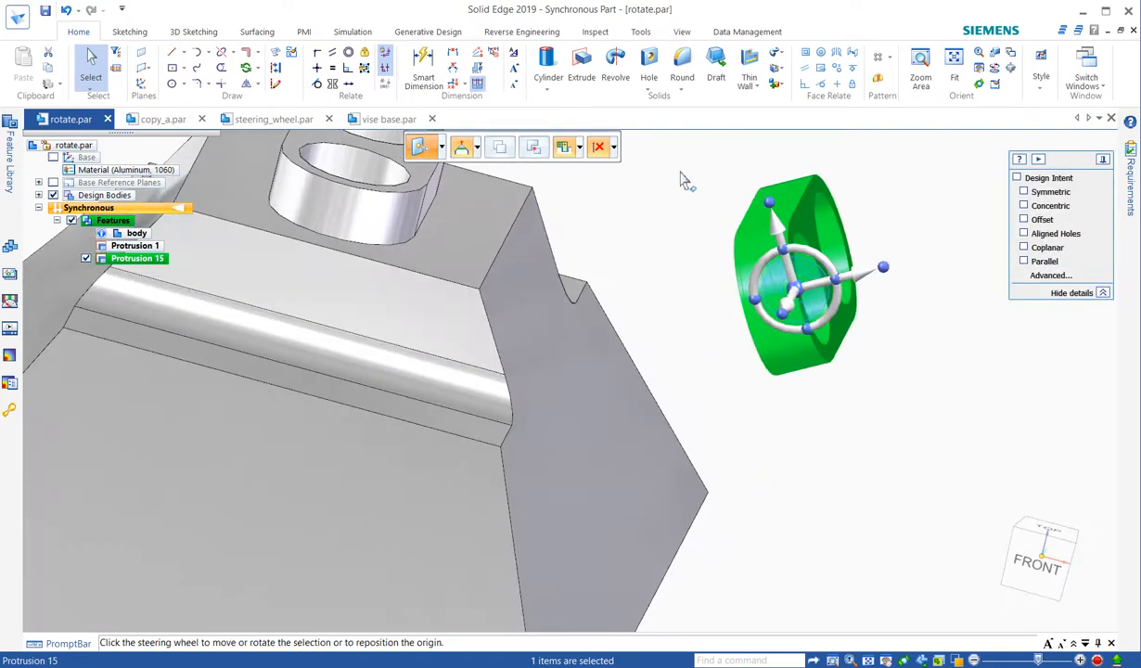
{"action": "left_click", "coordinate": [795, 291]}
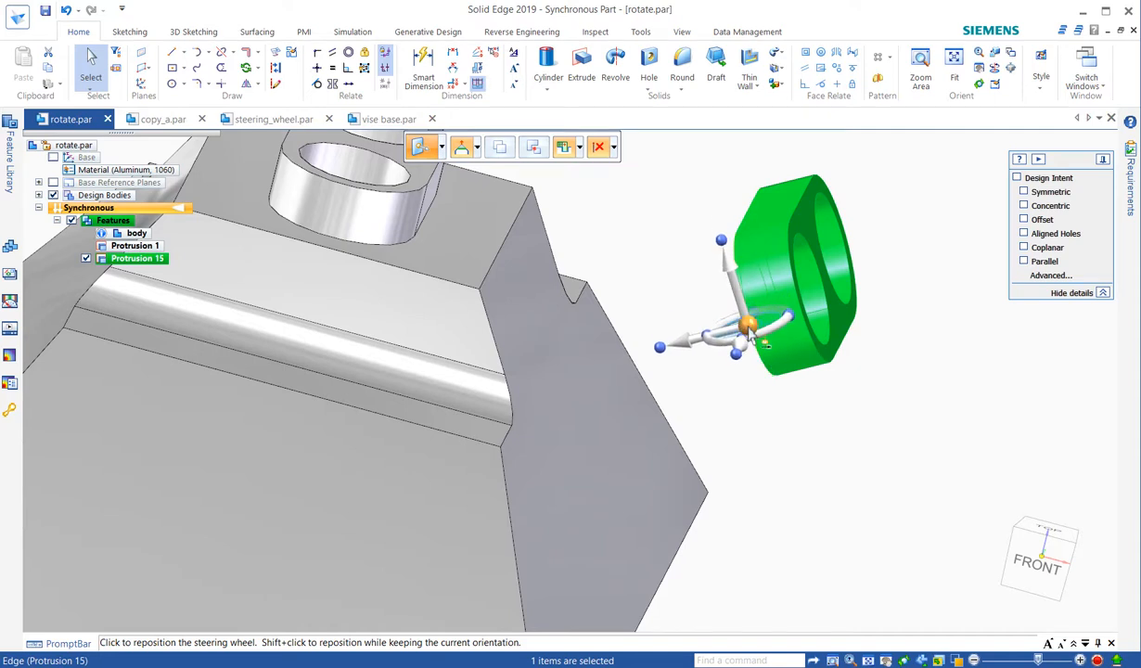
{"action": "left_click", "coordinate": [718, 352]}
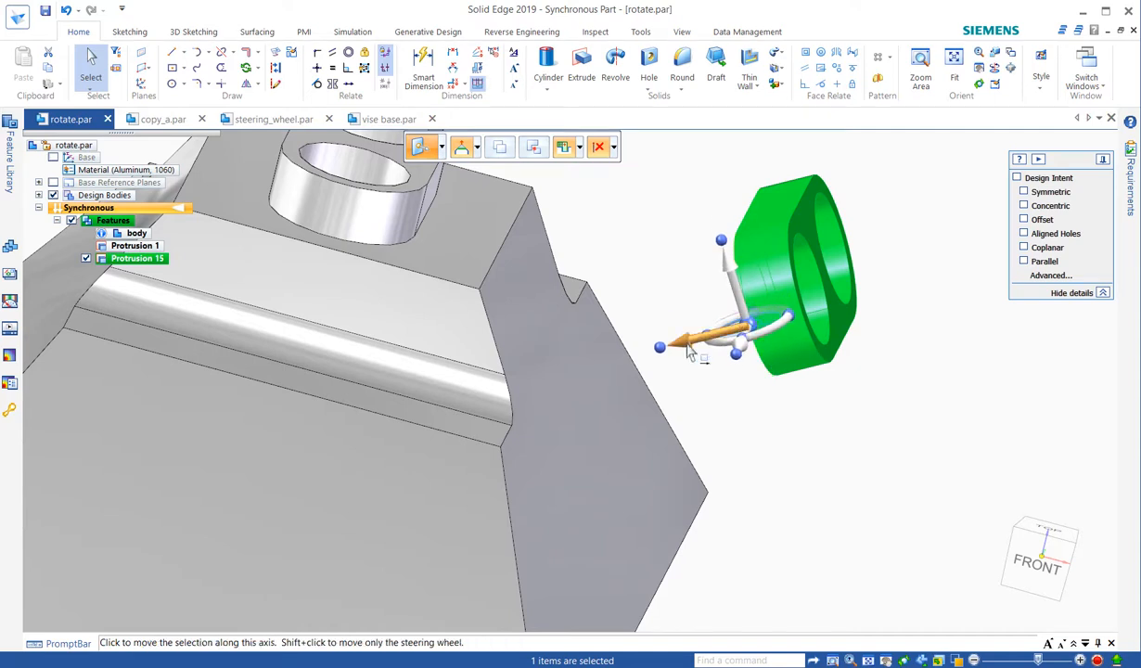
{"action": "left_click", "coordinate": [688, 347]}
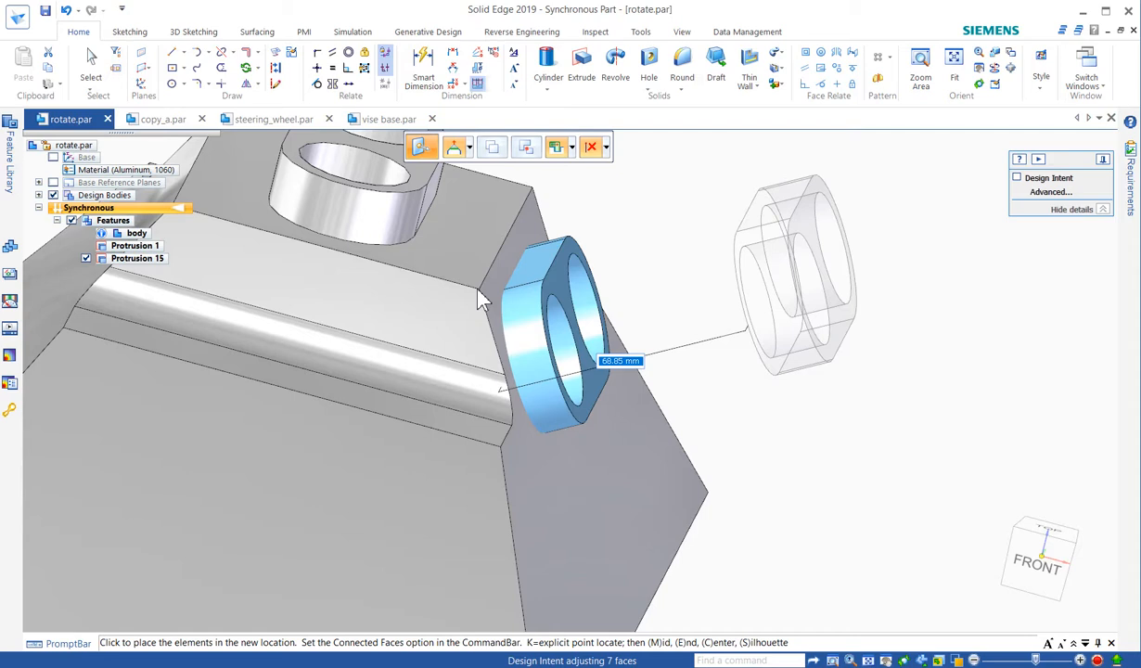
{"action": "left_click", "coordinate": [599, 146]}
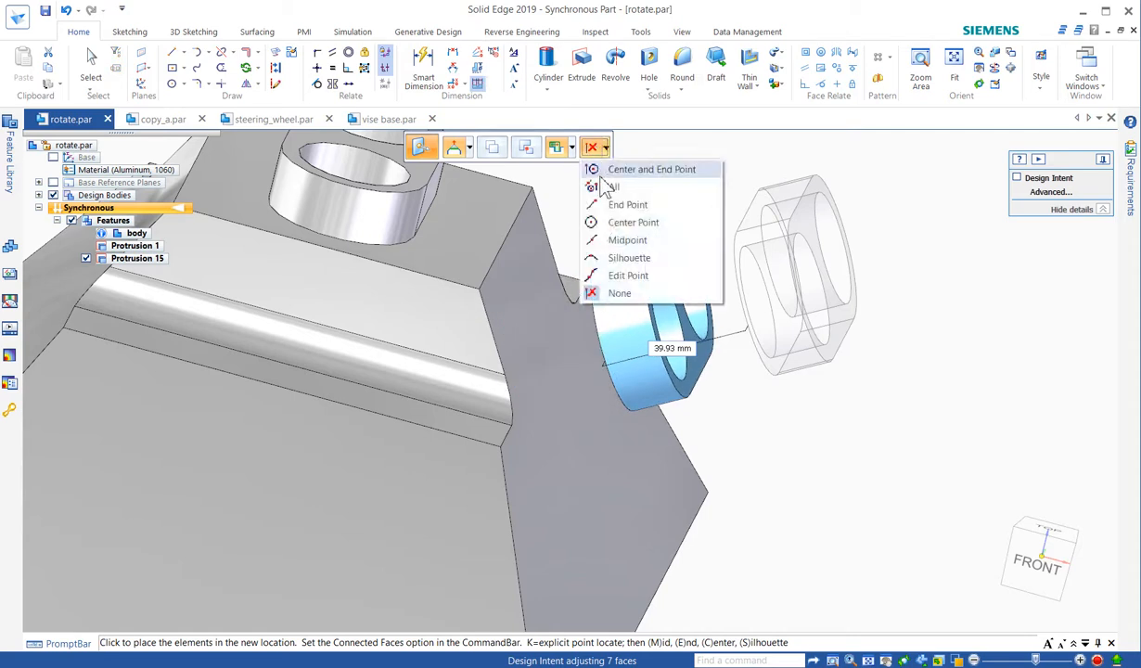
{"action": "left_click", "coordinate": [599, 201]}
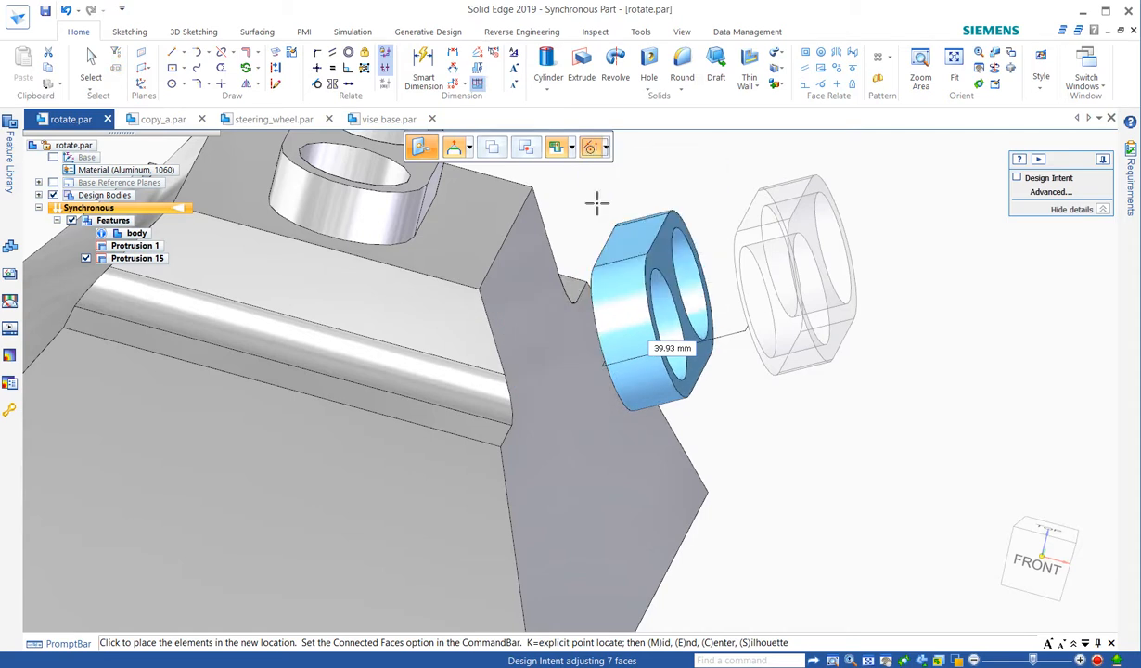
{"action": "left_click", "coordinate": [480, 297]}
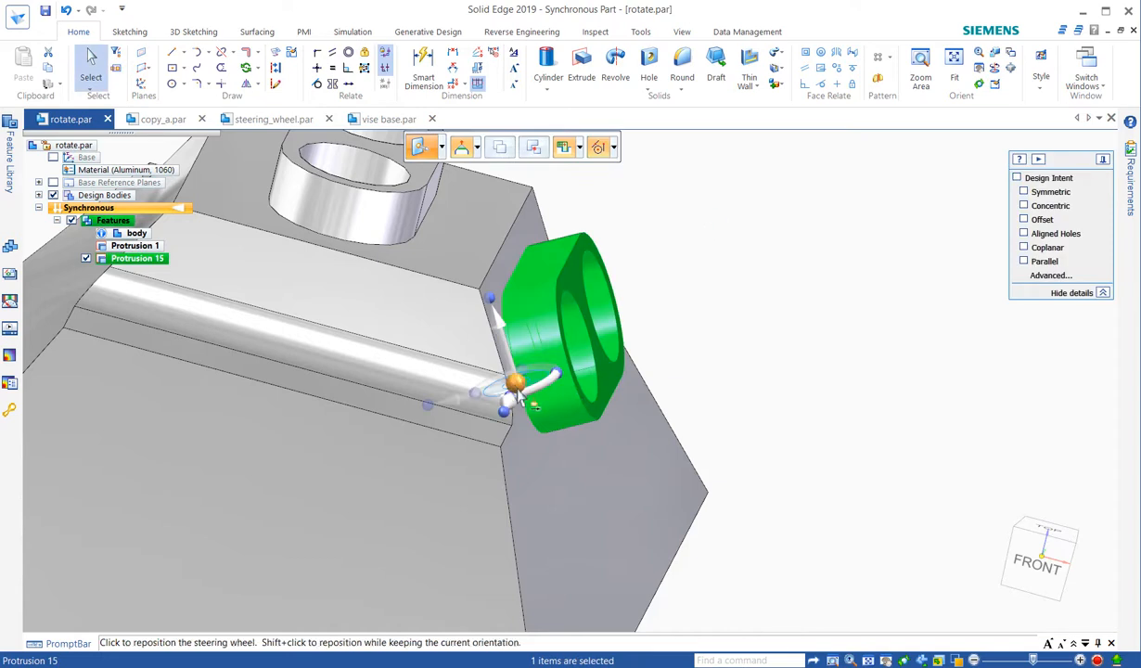
Reposition the steering wheel on the copy's front hole and move the copy about 47 mm down the sloped face.
{"action": "left_click", "coordinate": [517, 397]}
{"action": "left_click", "coordinate": [584, 338]}
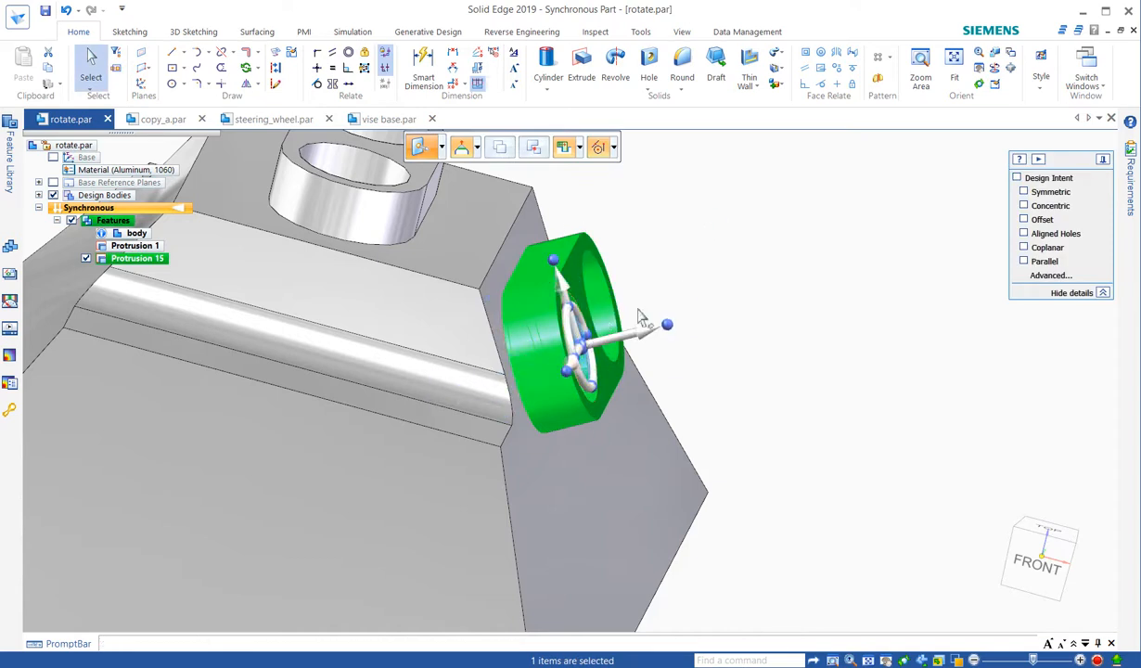
{"action": "left_click", "coordinate": [563, 290]}
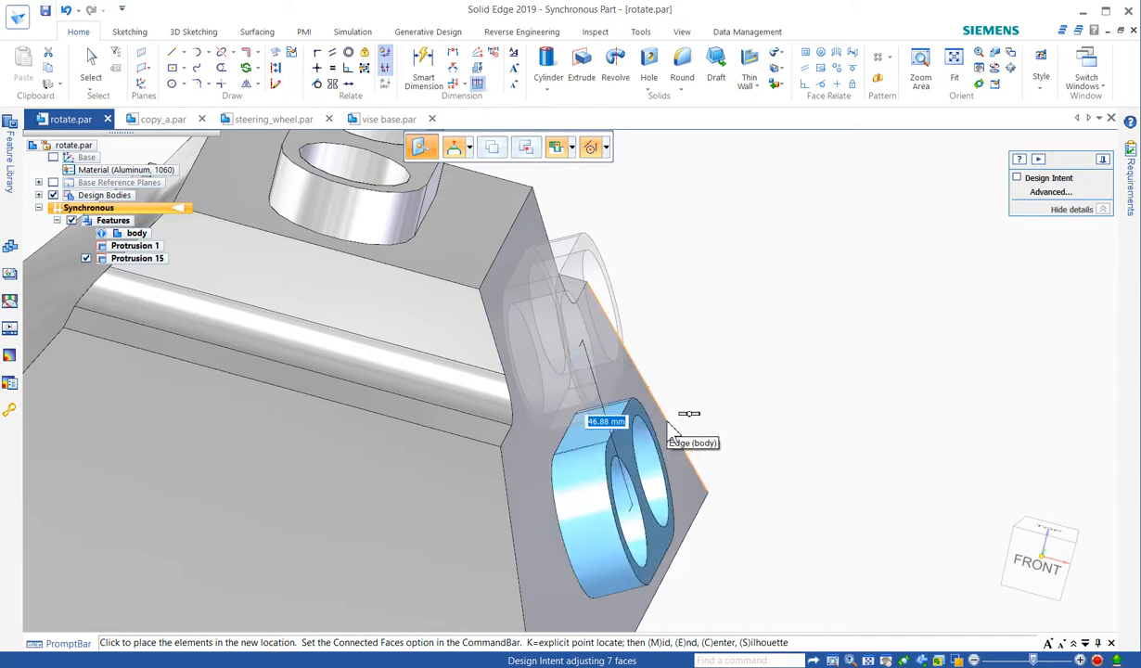
{"action": "left_click", "coordinate": [668, 424]}
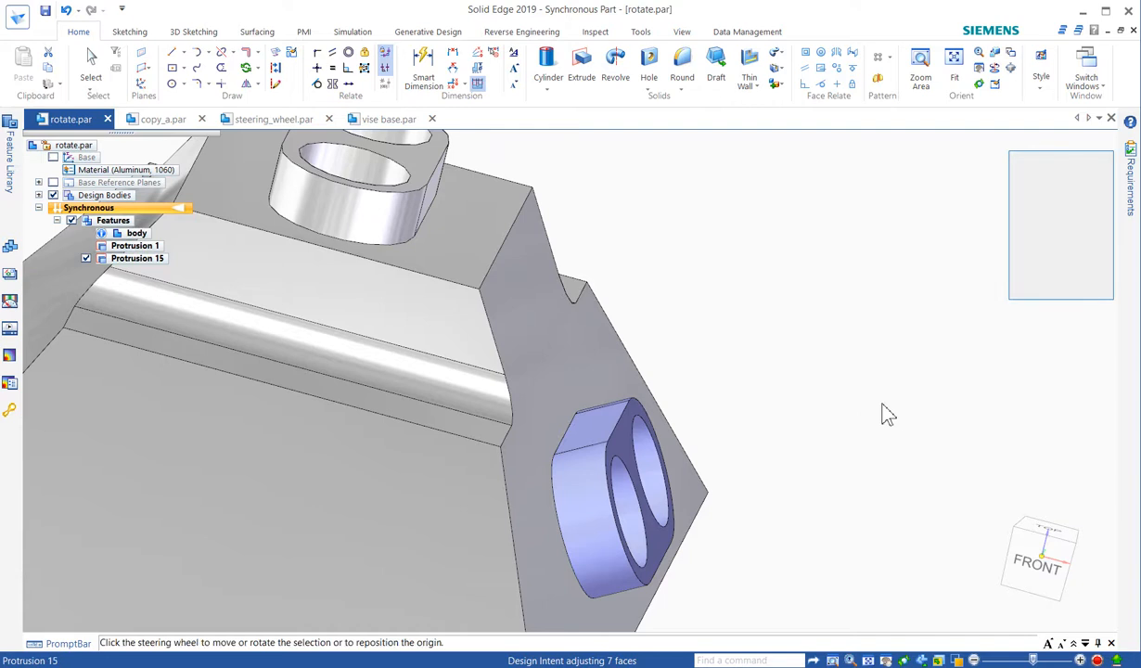
{"action": "scroll", "coordinate": [876, 371], "scroll_direction": "down", "scroll_amount": 3}
{"action": "middle_click_drag", "start_coordinate": [872, 357], "coordinate": [761, 361]}
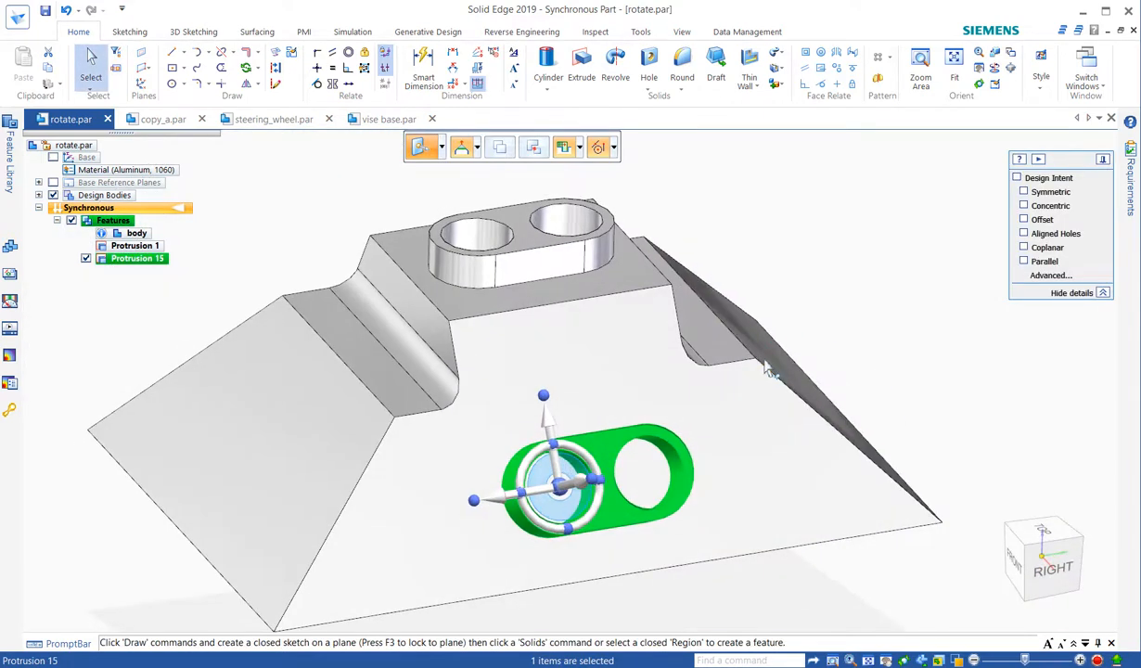
{"action": "left_click", "coordinate": [837, 85]}
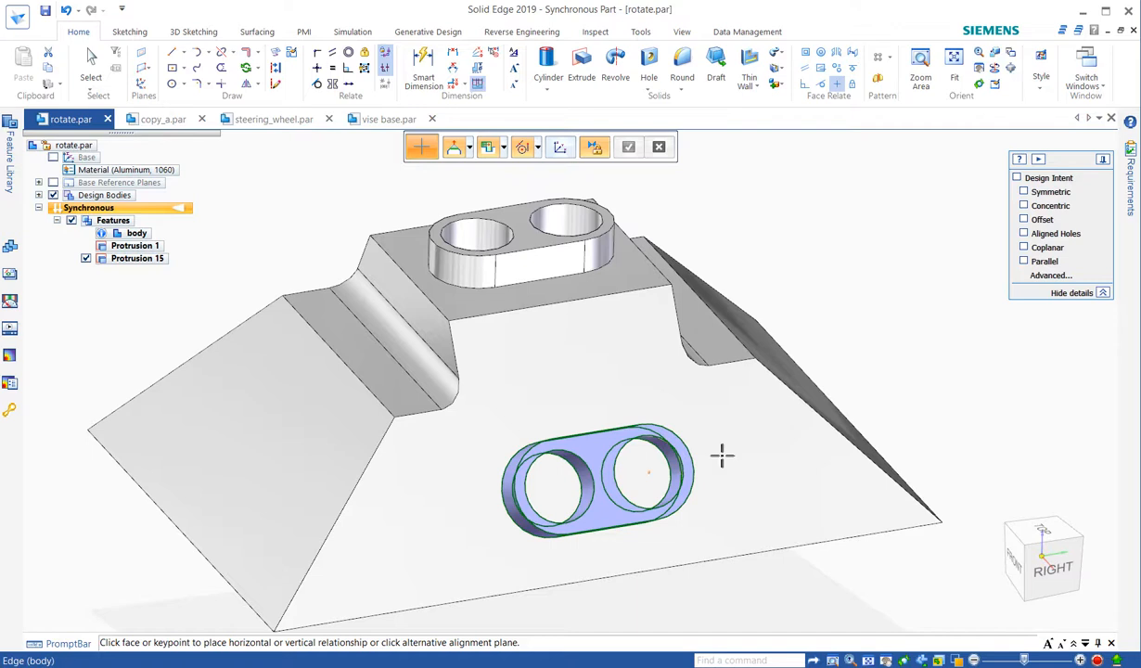
{"action": "left_click", "coordinate": [319, 70]}
{"action": "key", "text": "Escape"}
Attach the copied two-hole protrusion to the body on its sloped right face.
{"action": "middle_click_drag", "start_coordinate": [756, 238], "coordinate": [807, 249]}
{"action": "right_click", "coordinate": [805, 243]}
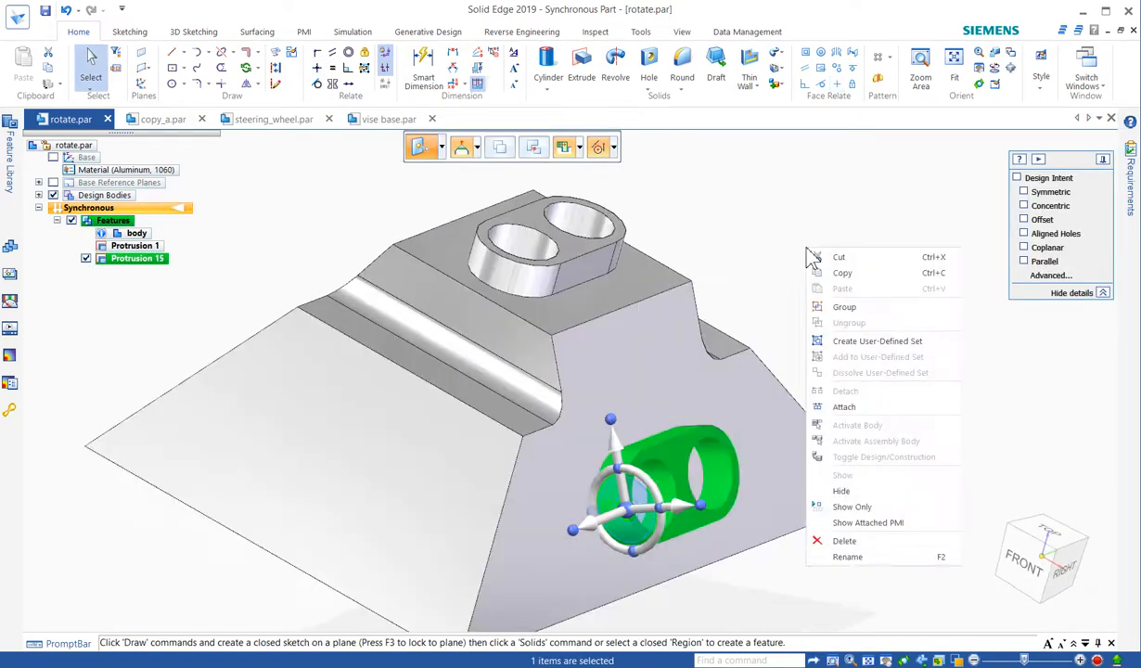
{"action": "left_click", "coordinate": [817, 395]}
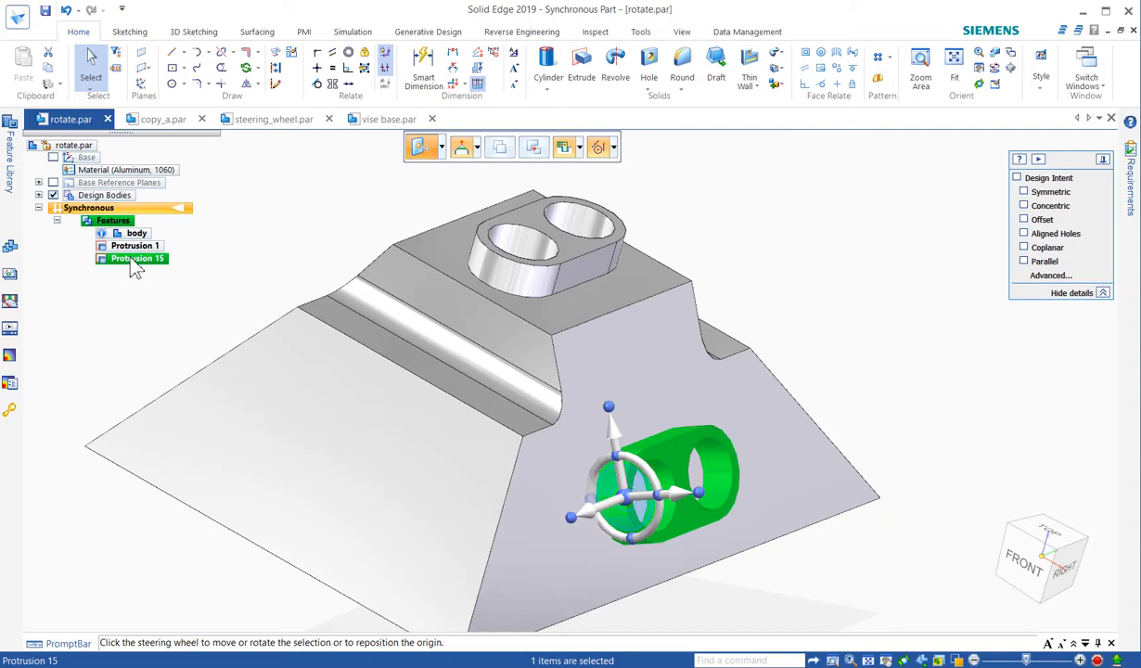
{"action": "middle_click_drag", "start_coordinate": [280, 264], "coordinate": [621, 286]}
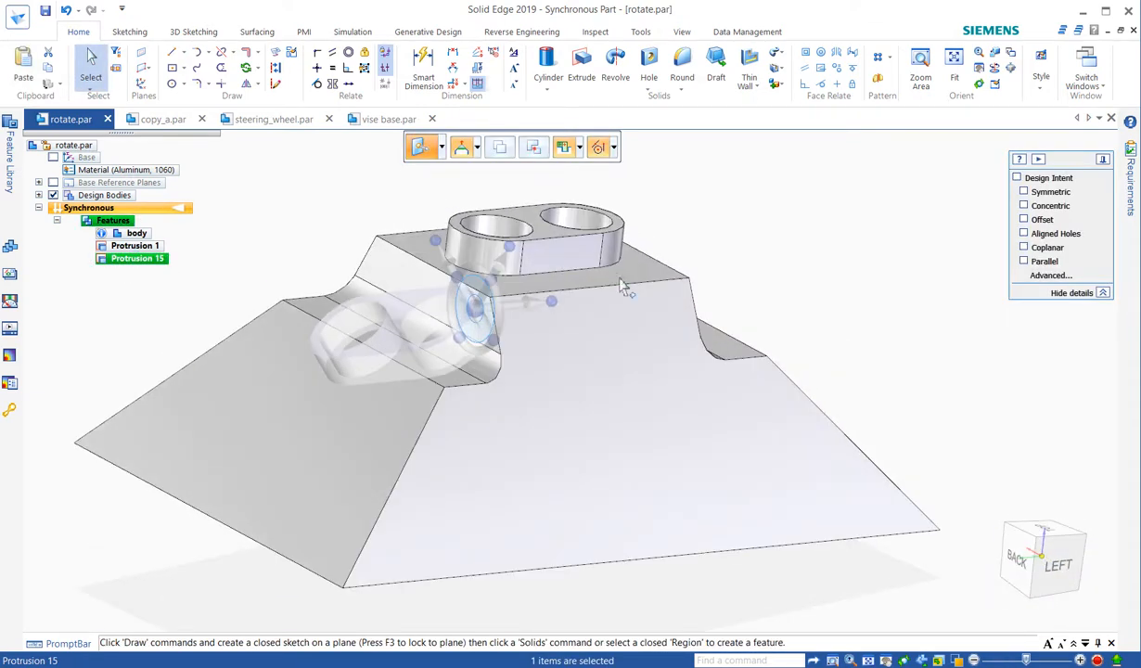
{"action": "left_click", "coordinate": [887, 337]}
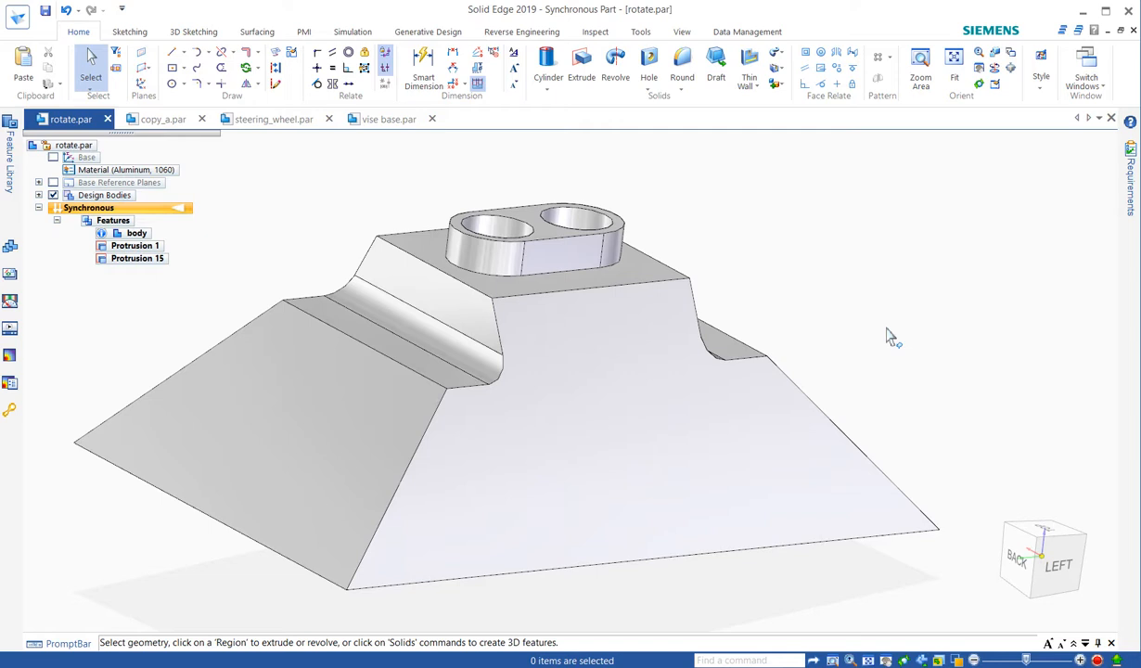
{"action": "key", "text": "ctrl+v"}
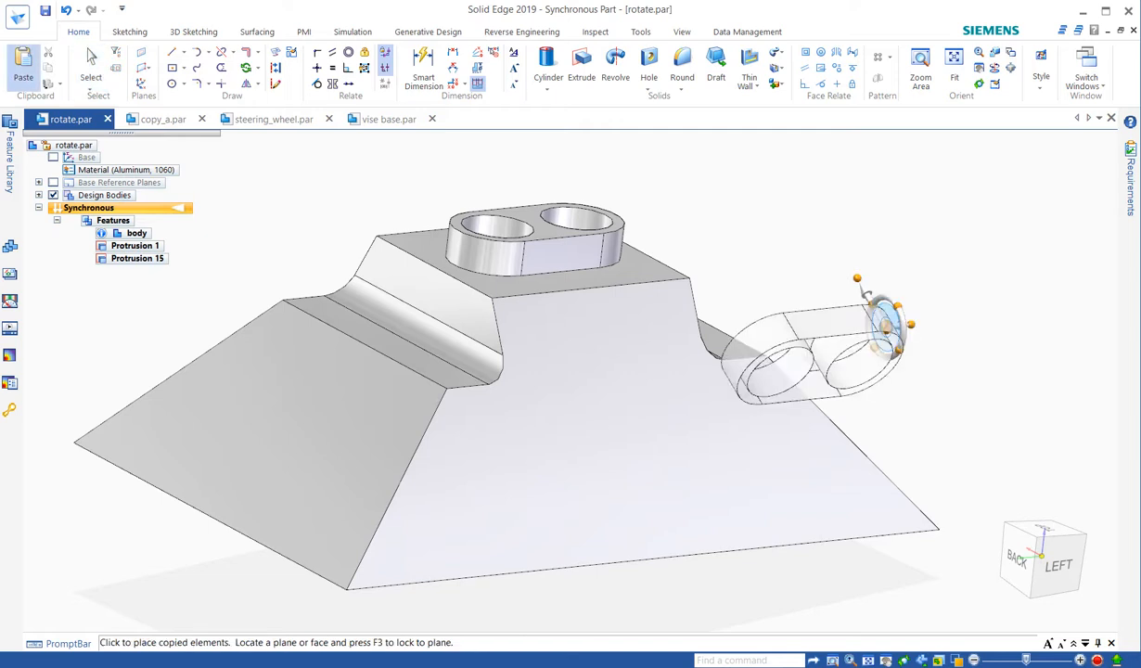
{"action": "middle_click_drag", "start_coordinate": [932, 235], "coordinate": [931, 267]}
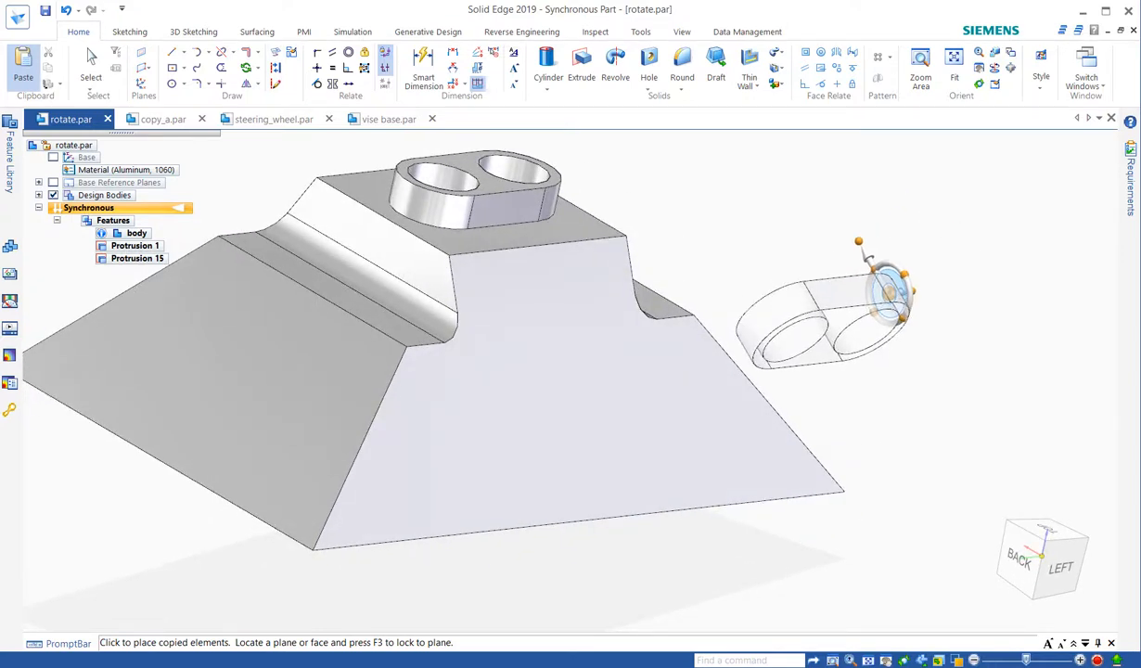
{"action": "key", "text": "Escape"}
{"action": "middle_click_drag", "start_coordinate": [943, 301], "coordinate": [556, 306]}
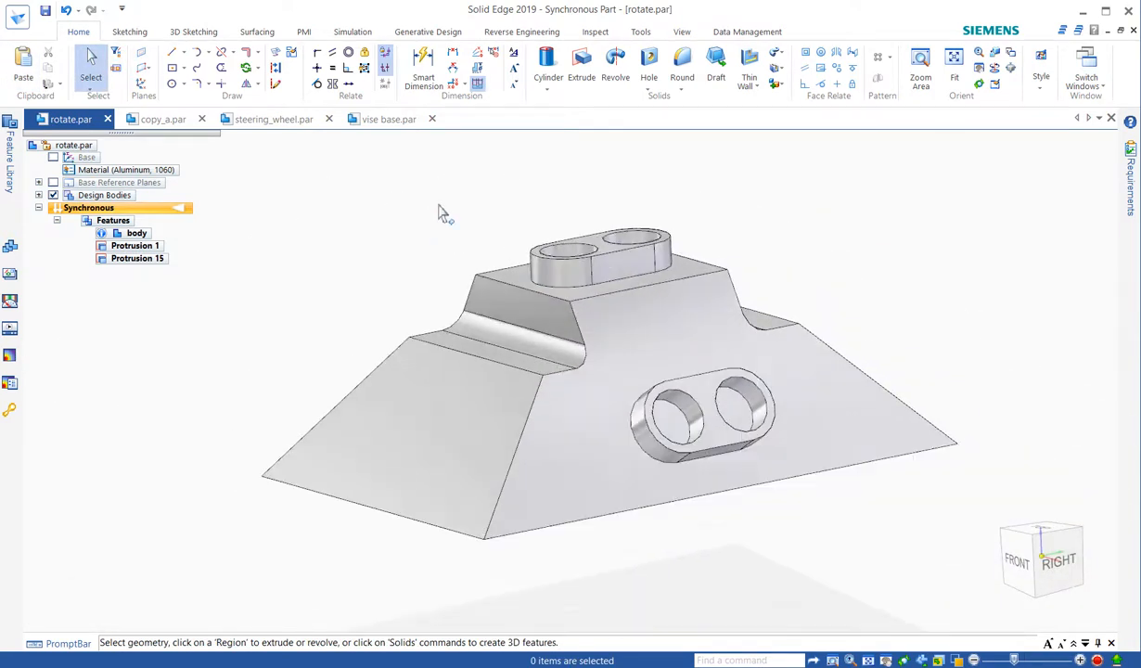
Select the attached protrusion on the sloped right face and reposition its steering wheel on the front hole's circular base edge.
{"action": "left_click", "coordinate": [128, 260]}
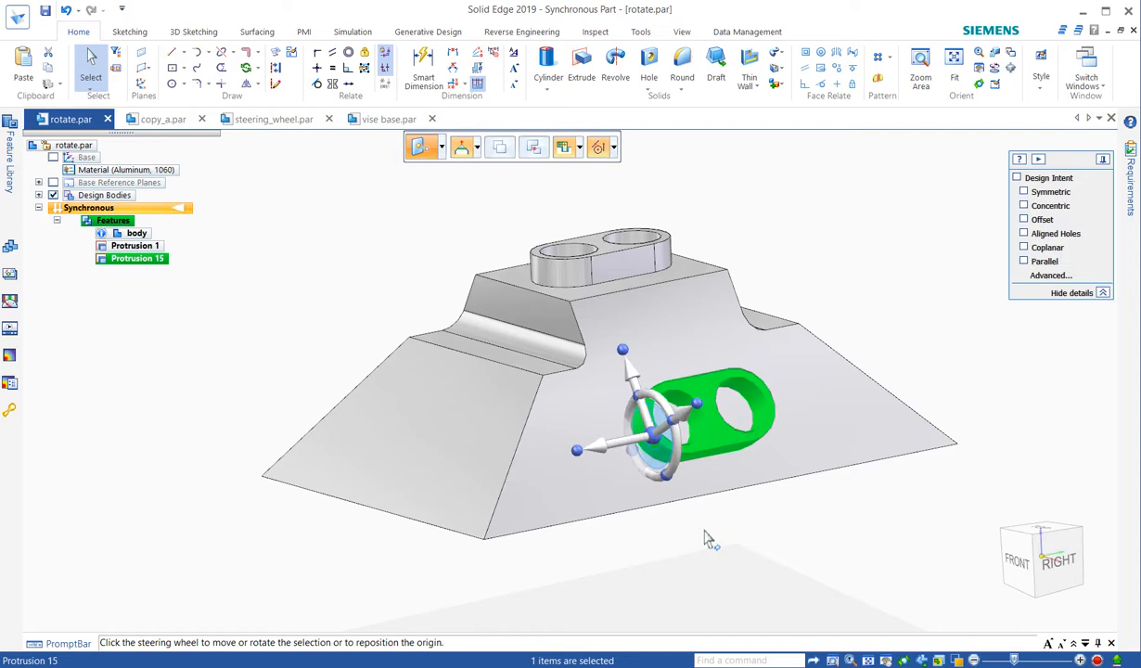
{"action": "left_click", "coordinate": [655, 446]}
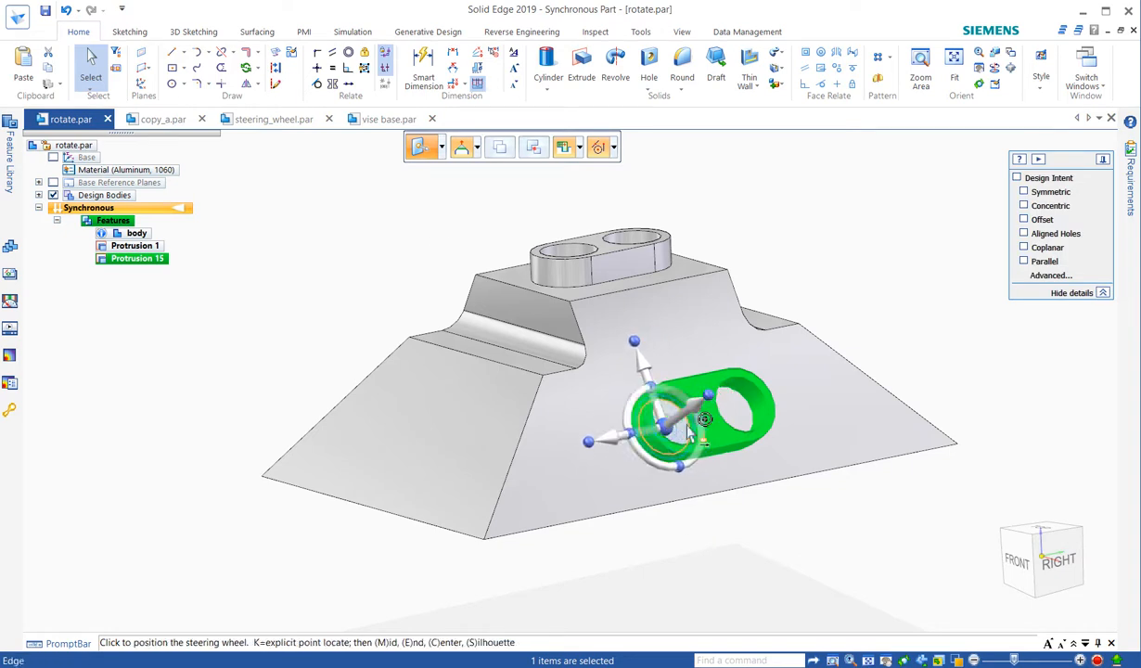
{"action": "left_click", "coordinate": [689, 433]}
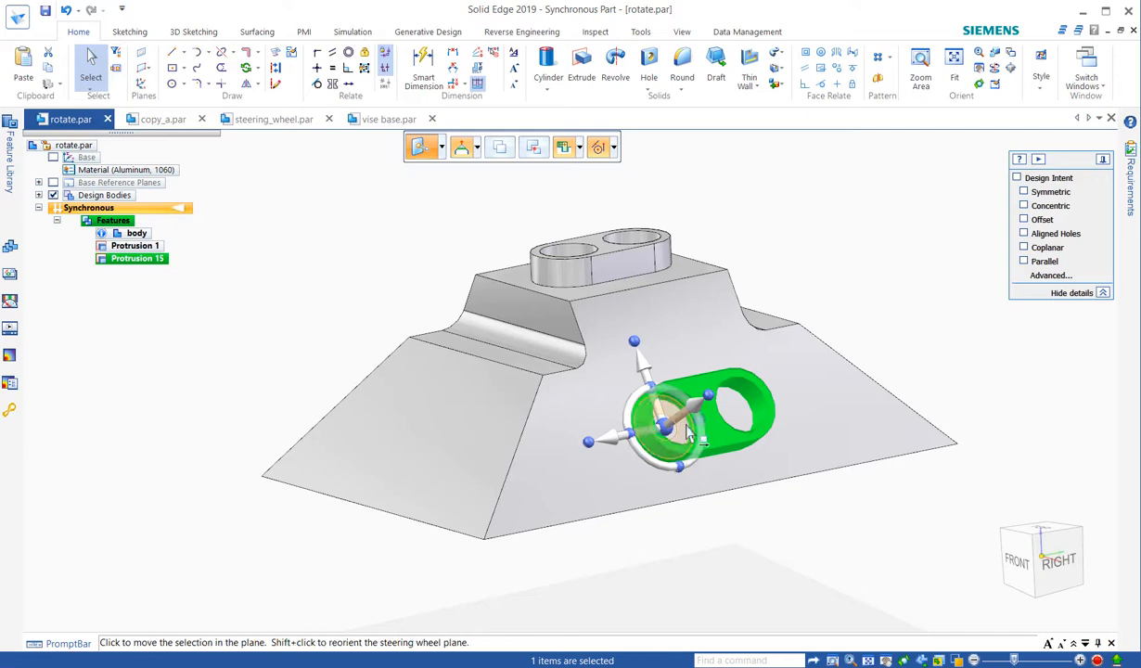
{"action": "scroll", "coordinate": [691, 538], "scroll_direction": "up", "scroll_amount": 2}
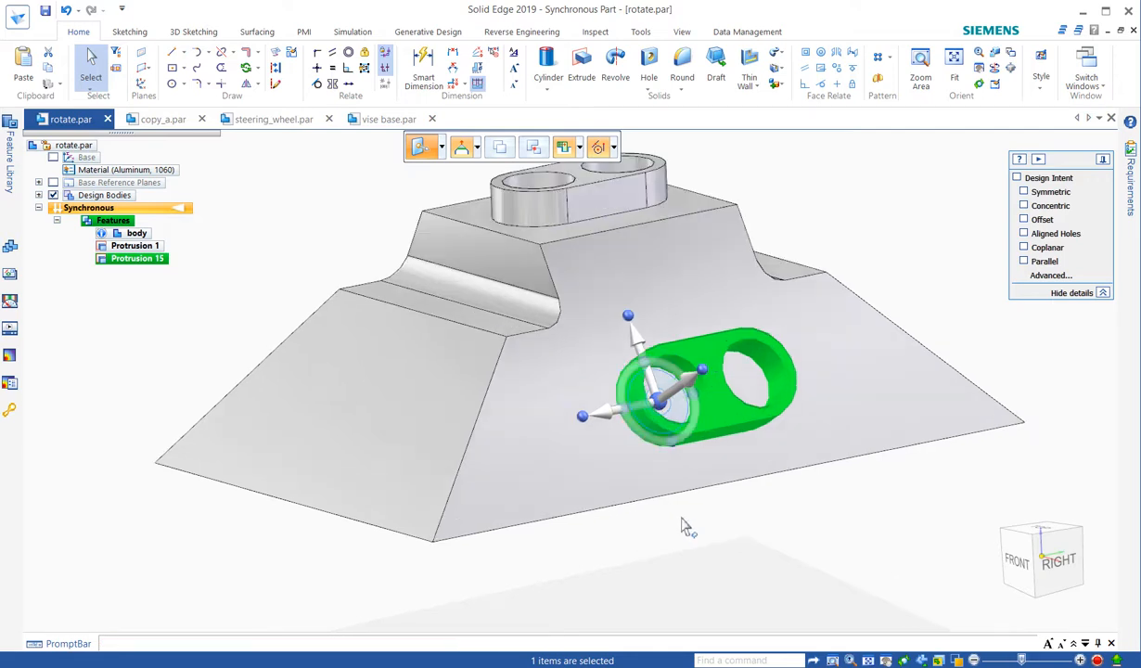
{"action": "mouse_move", "coordinate": [683, 526]}
{"action": "middle_mouse_down"}
{"action": "mouse_move", "coordinate": [697, 451]}
{"action": "mouse_move", "coordinate": [725, 419]}
{"action": "mouse_move", "coordinate": [708, 484]}
{"action": "mouse_move", "coordinate": [658, 425]}
{"action": "middle_mouse_up"}
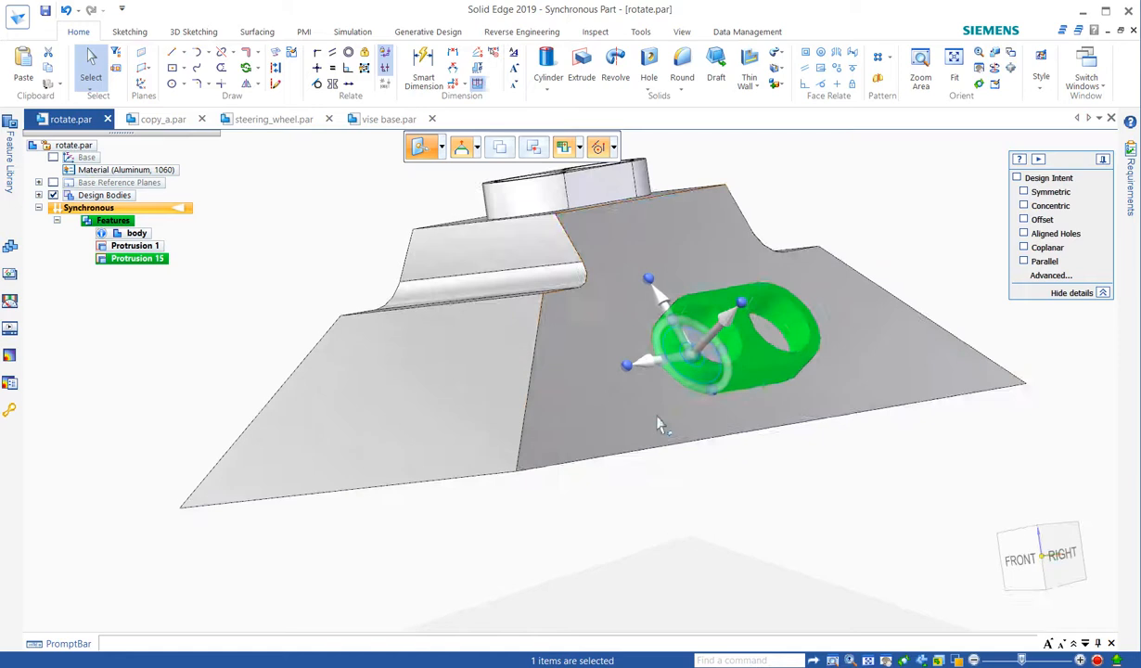
{"action": "left_click", "coordinate": [680, 508]}
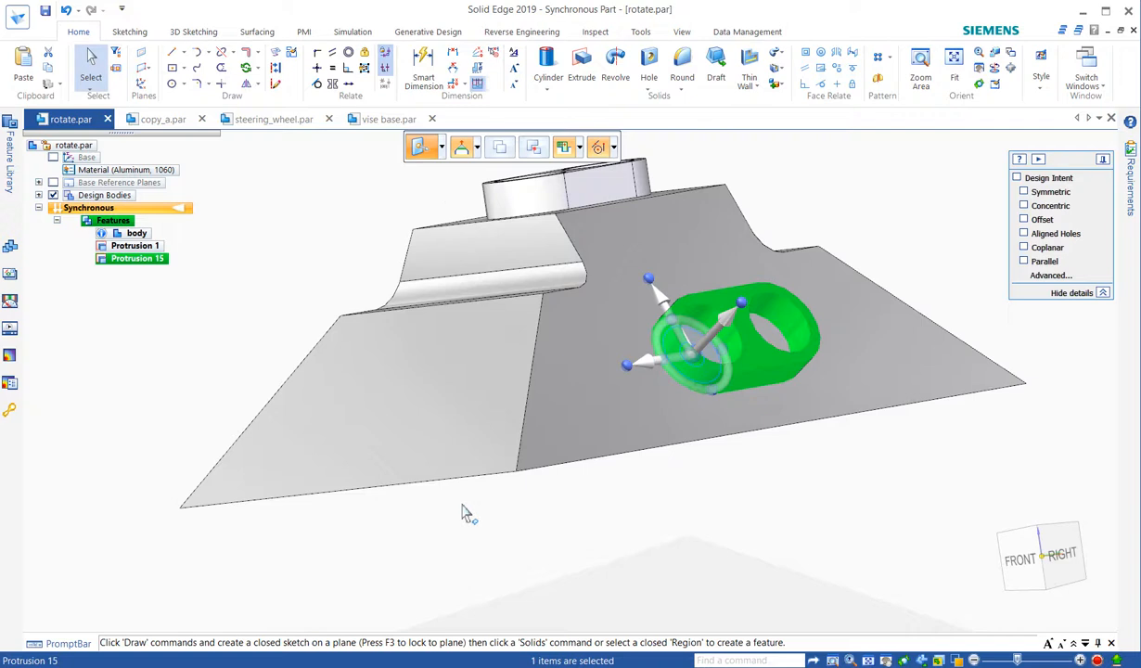
Copy the selected protrusion and paste it flat onto the body's opposite sloped left face.
{"action": "middle_click_drag", "start_coordinate": [464, 510], "coordinate": [789, 520]}
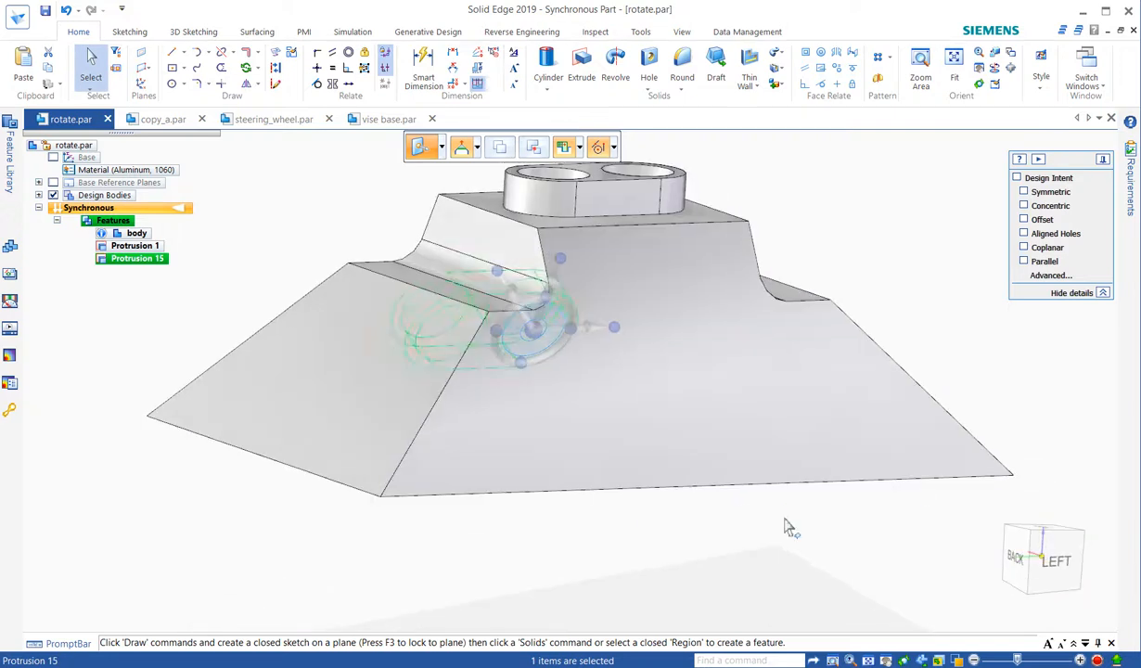
{"action": "key", "text": "ctrl+x"}
{"action": "key", "text": "ctrl+v"}
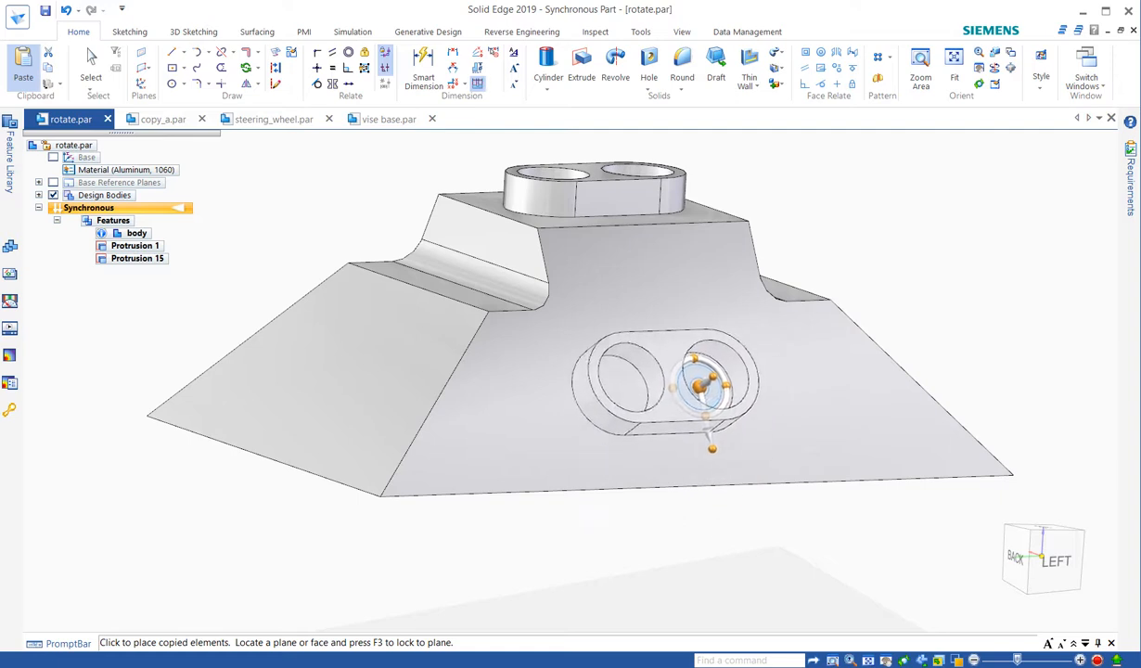
{"action": "left_click", "coordinate": [703, 396]}
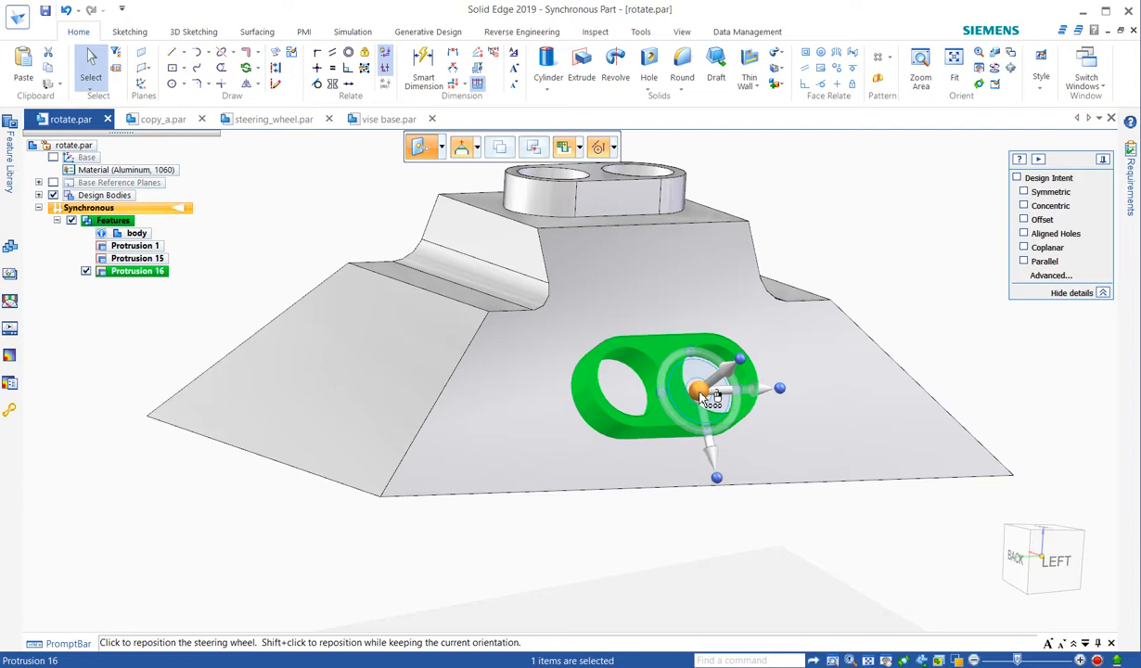
Move the new copy sideways by the midpoint of its lower straight edge, aligning it with the midpoint of the sloped face's bottom edge.
{"action": "middle_click_drag", "start_coordinate": [764, 454], "coordinate": [738, 454]}
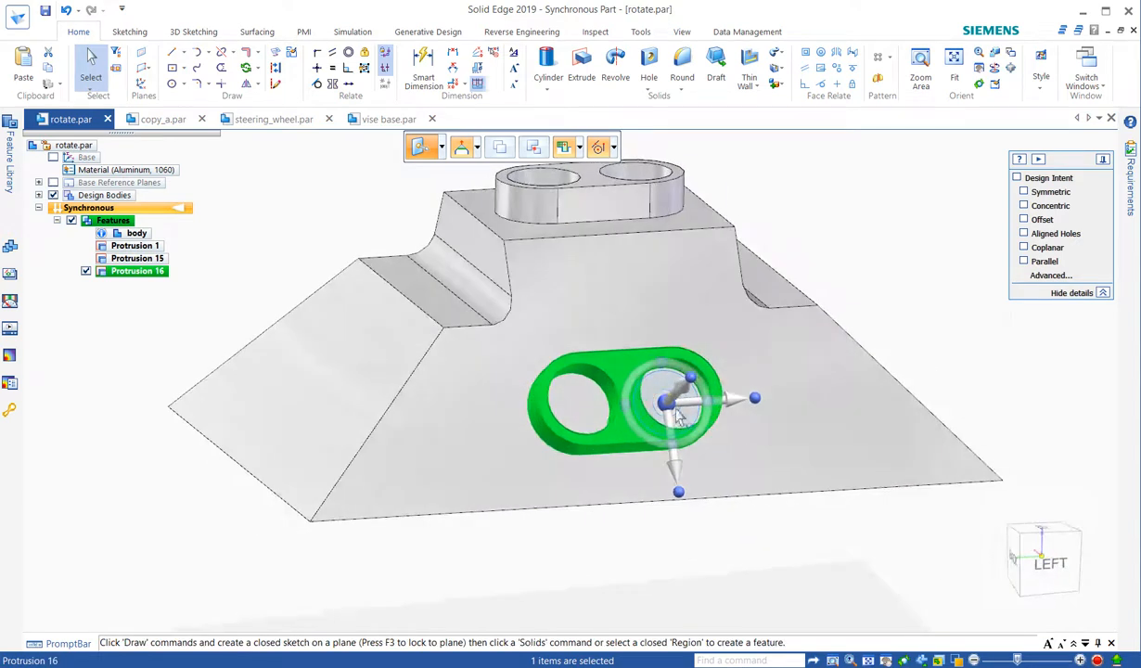
{"action": "left_click", "coordinate": [666, 403]}
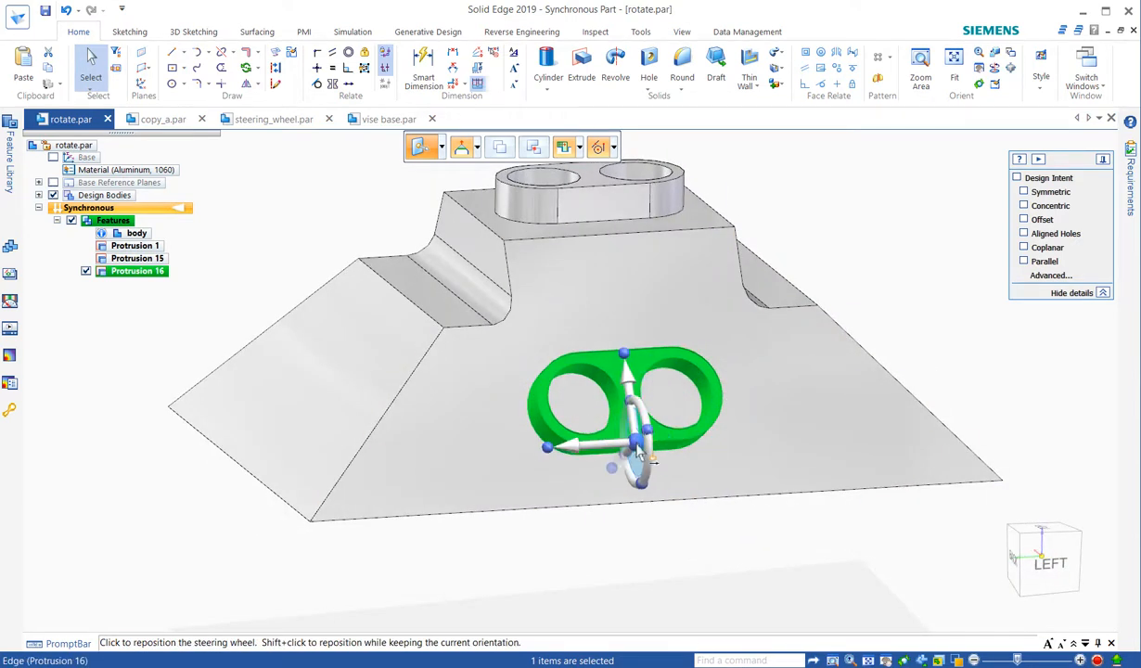
{"action": "left_click", "coordinate": [638, 450]}
{"action": "left_click", "coordinate": [622, 449]}
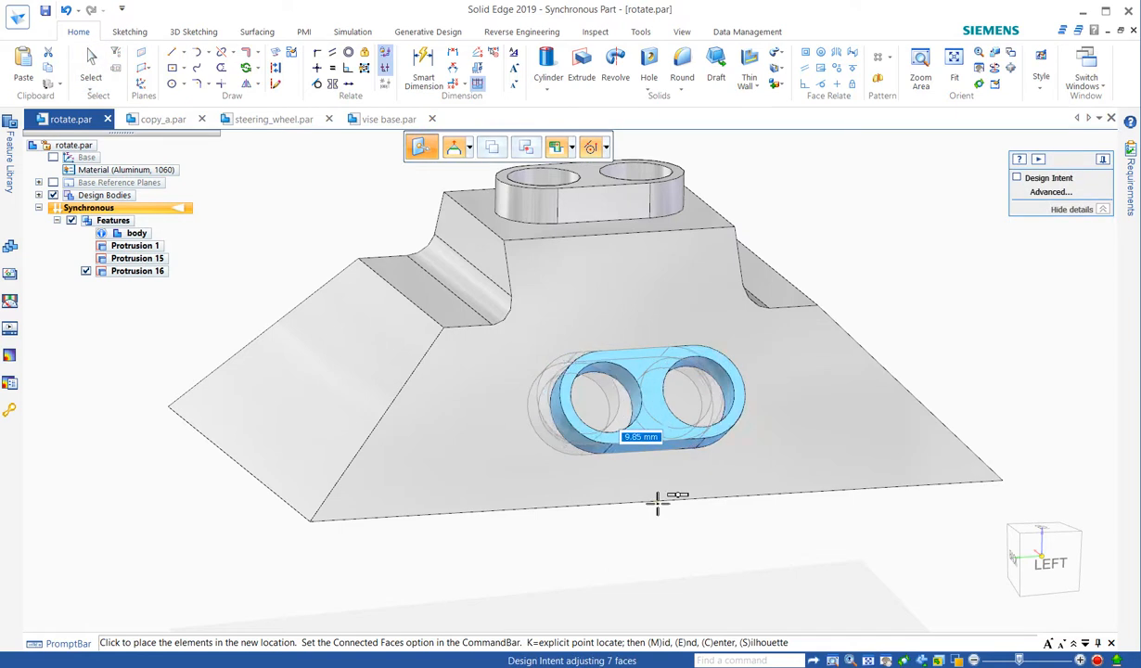
{"action": "left_click", "coordinate": [659, 513]}
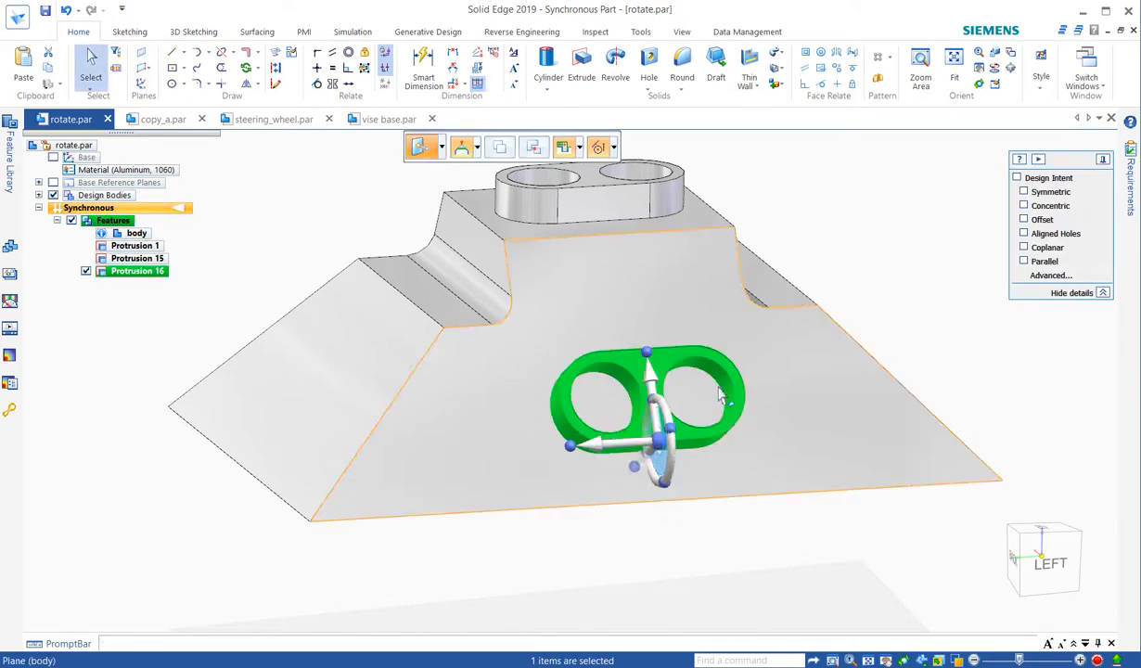
Reposition the steering wheel on the copy's front hole and move the copy 1.85 mm down the slope to the side edge's midpoint.
{"action": "left_click", "coordinate": [660, 445]}
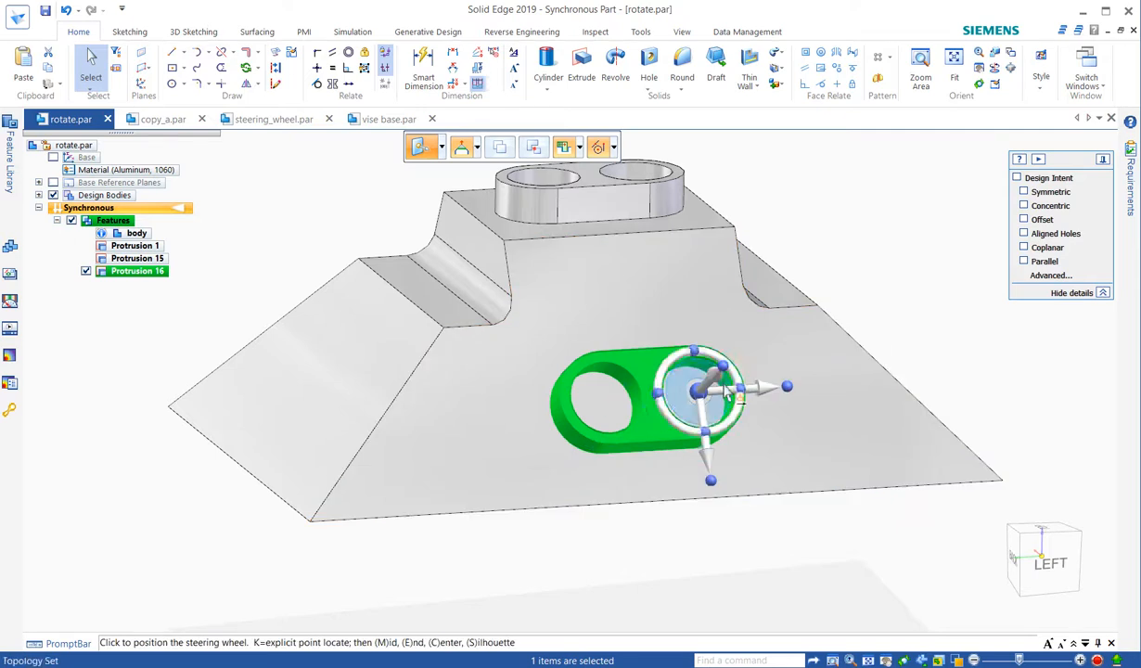
{"action": "left_click", "coordinate": [691, 399]}
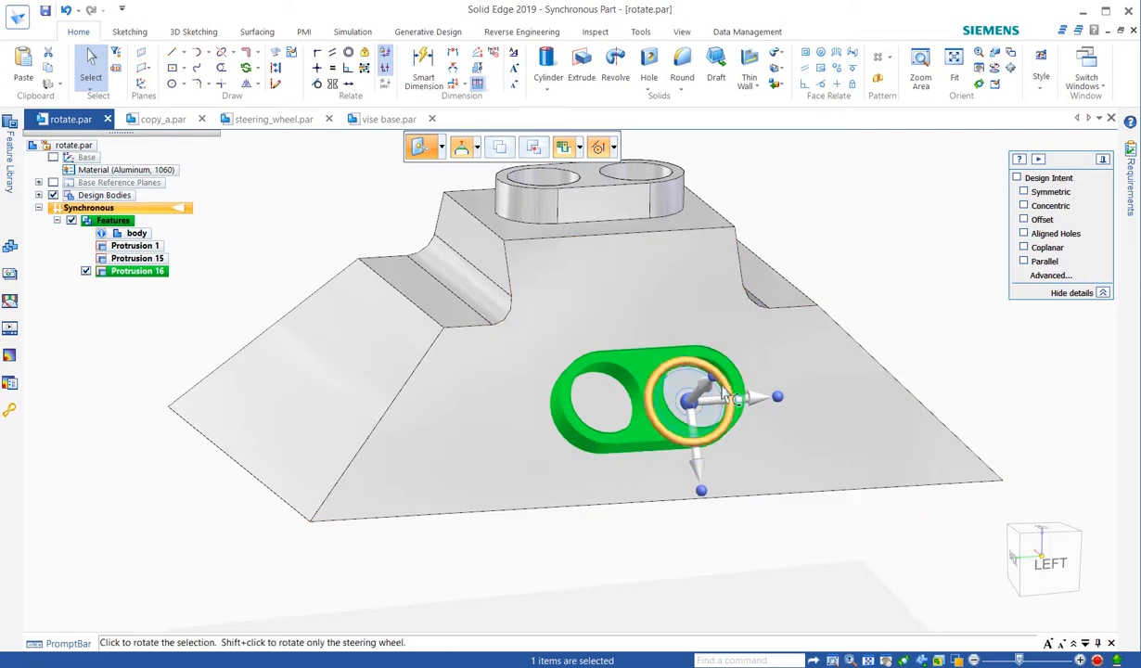
{"action": "left_click", "coordinate": [691, 436]}
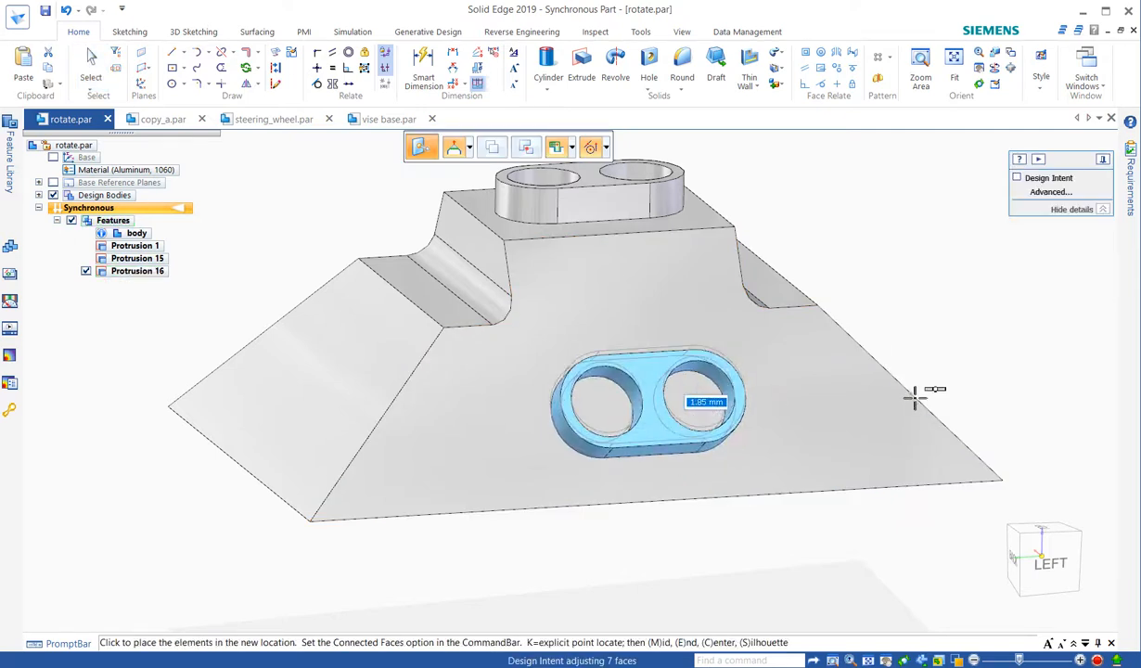
{"action": "left_click", "coordinate": [916, 400]}
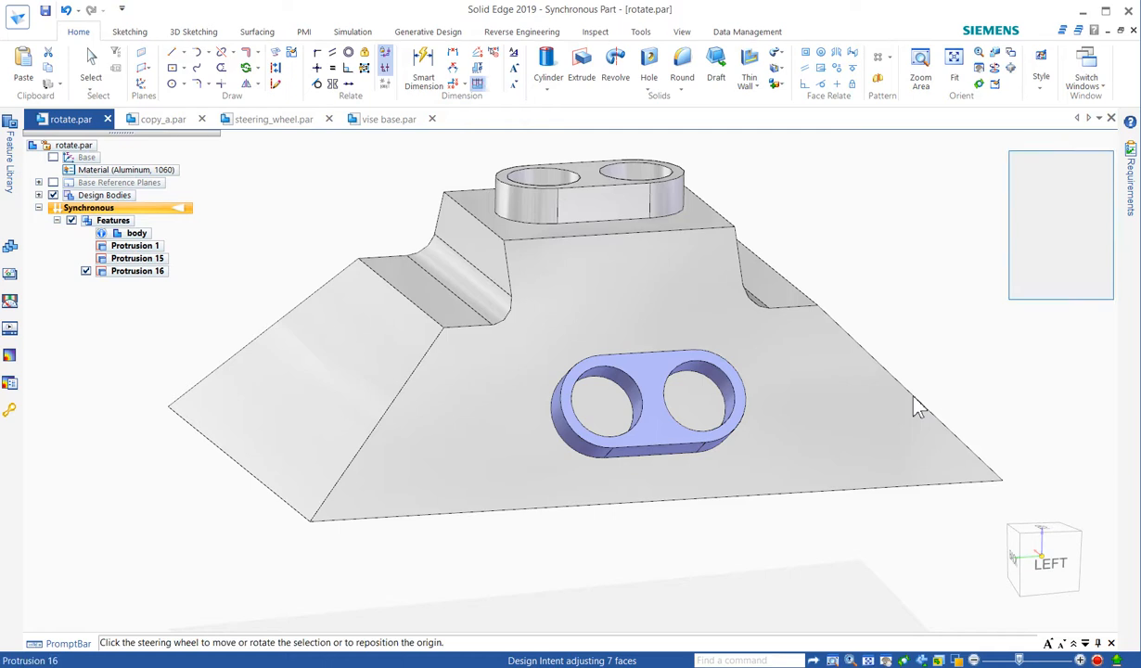
Attach the second copied protrusion to the body on its sloped left face.
{"action": "right_click", "coordinate": [916, 327]}
{"action": "left_click", "coordinate": [955, 482]}
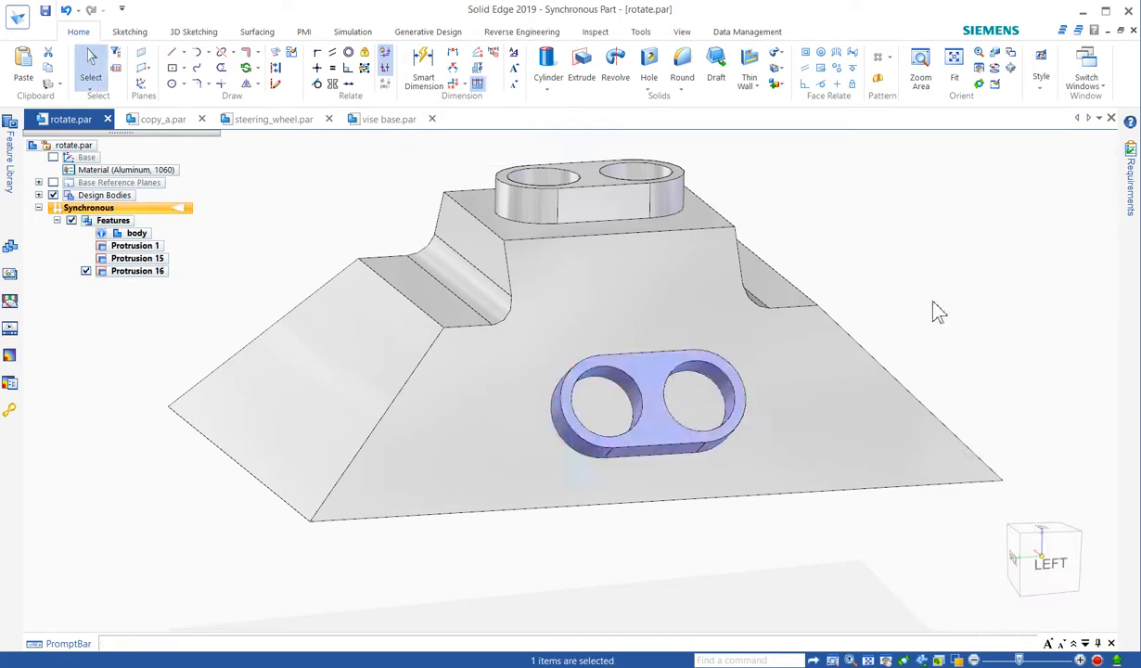
{"action": "middle_click_drag", "start_coordinate": [882, 241], "coordinate": [580, 249]}
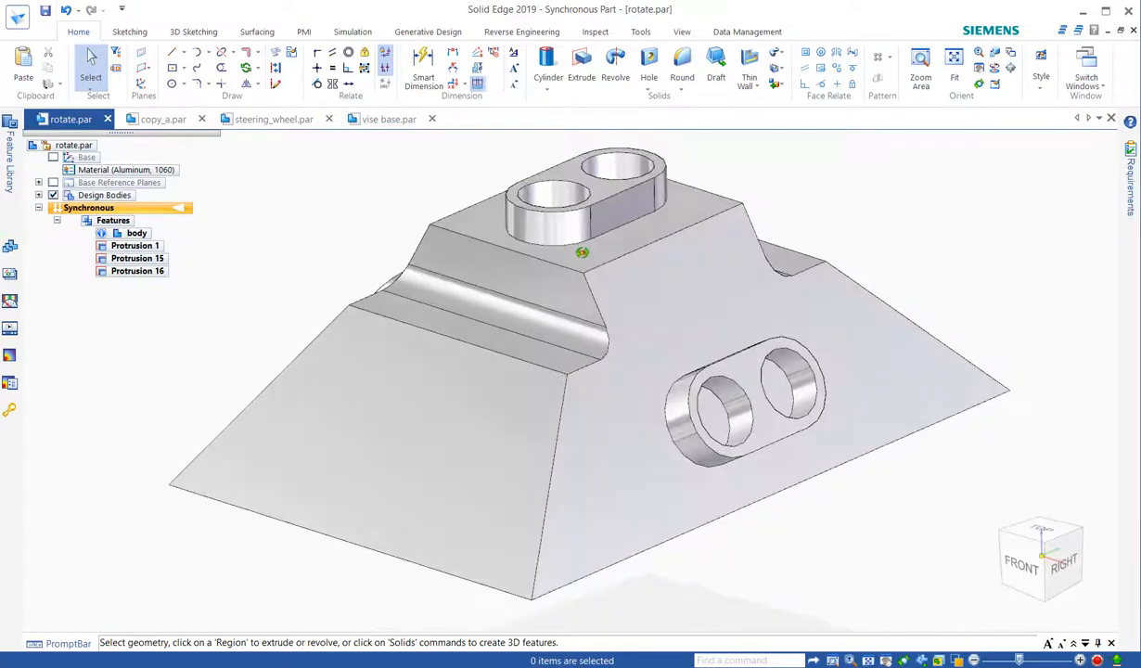